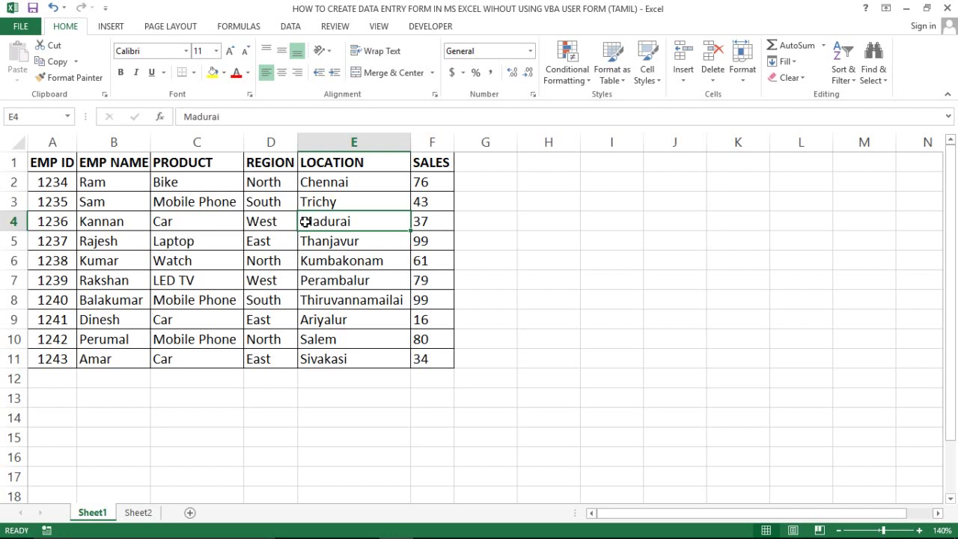
Step: Walk through the employee table's names and headings, then go to the empty row below ID 1243
{"action": "left_click", "coordinate": [139, 247]}
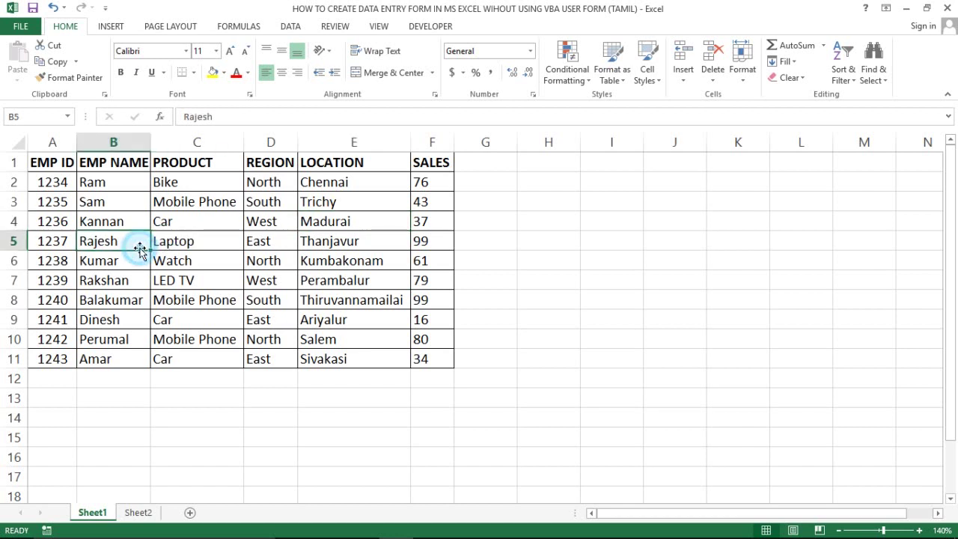
{"action": "left_click", "coordinate": [78, 183]}
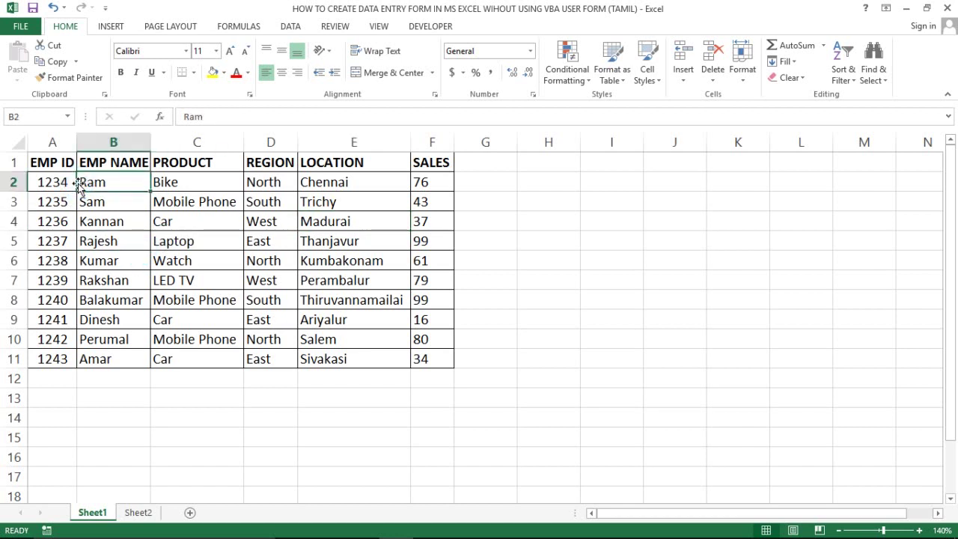
{"action": "left_click", "coordinate": [48, 161]}
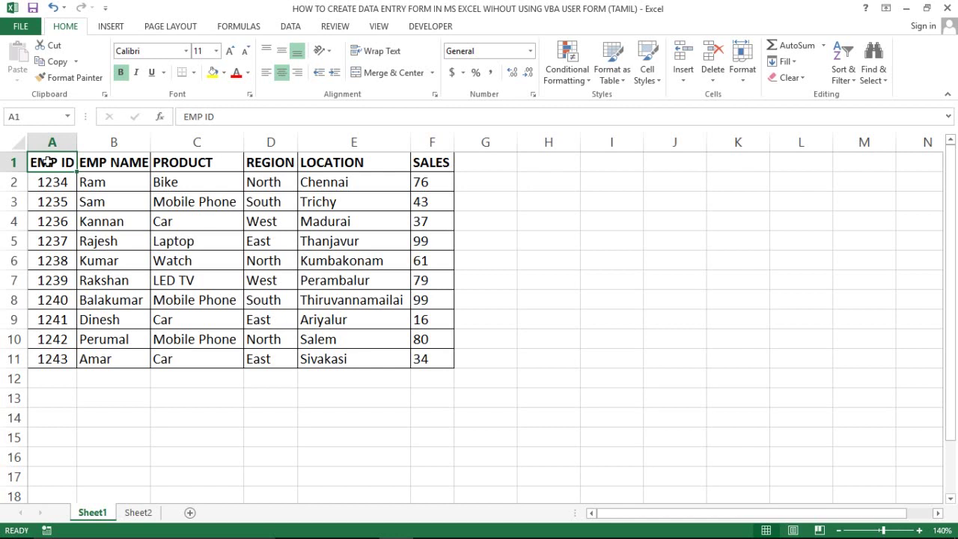
{"action": "left_click", "coordinate": [128, 206]}
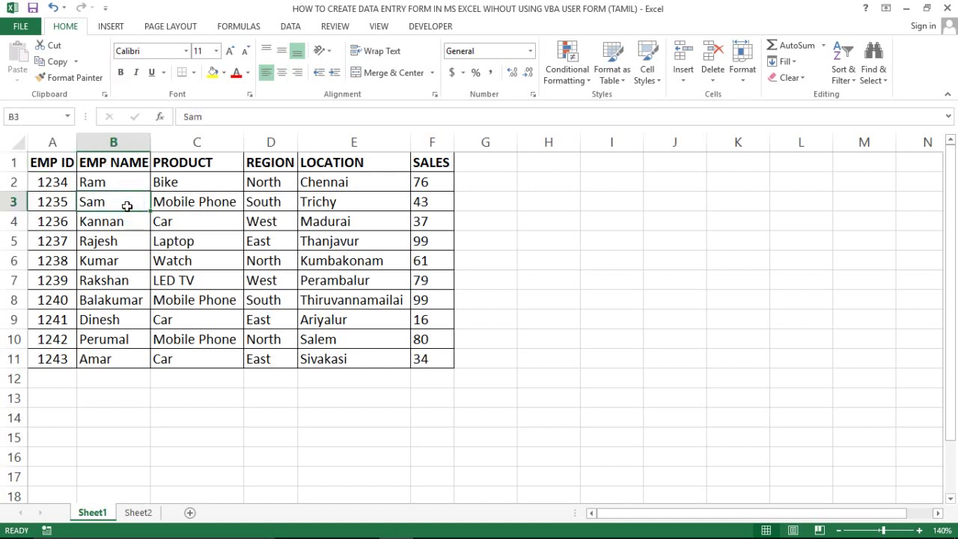
{"action": "left_click", "coordinate": [237, 177]}
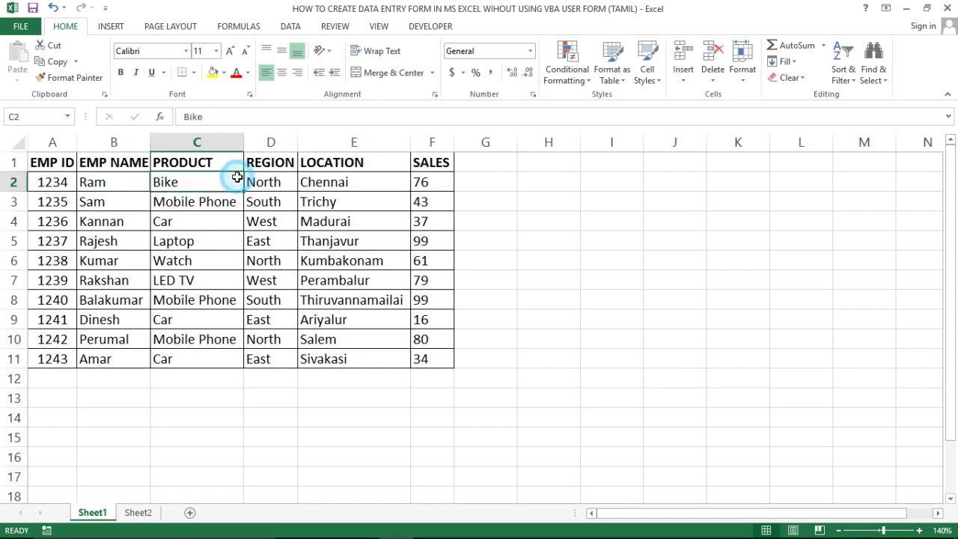
{"action": "left_click", "coordinate": [146, 208]}
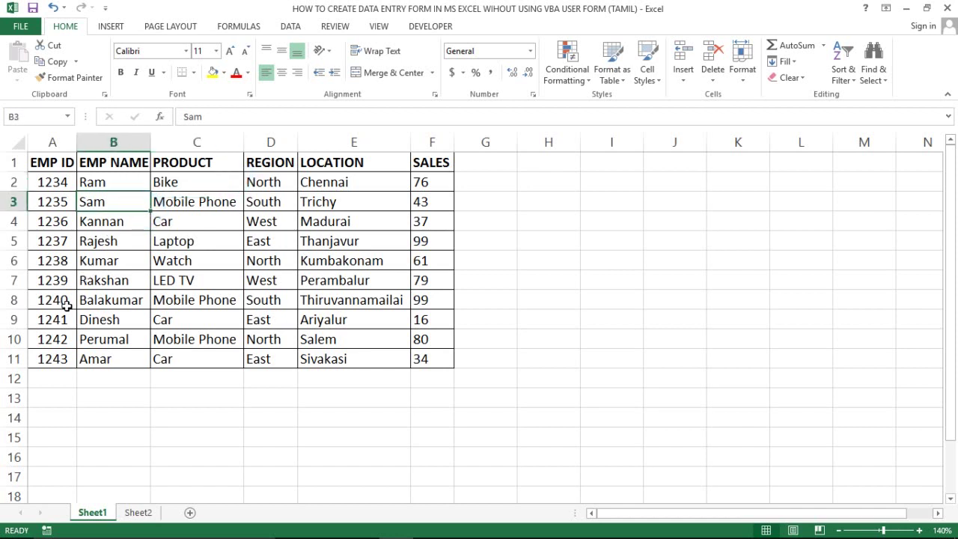
{"action": "left_click", "coordinate": [59, 376]}
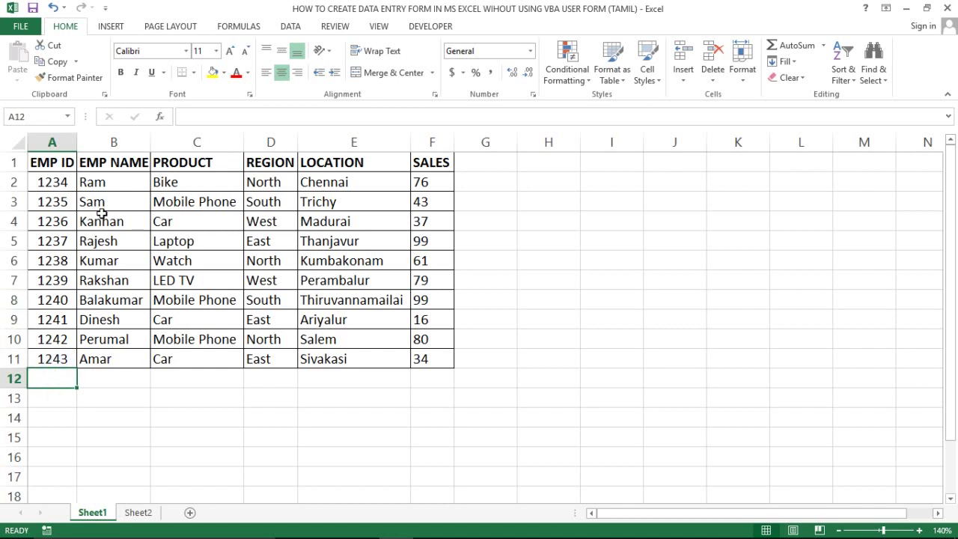
{"action": "left_click", "coordinate": [47, 144]}
{"action": "left_click", "coordinate": [44, 159]}
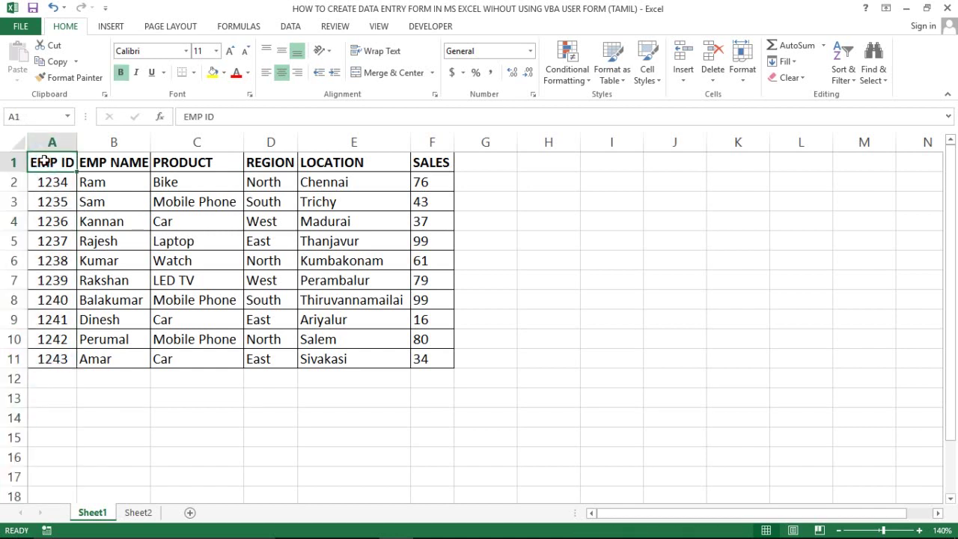
{"action": "key", "text": "shift+Right"}
{"action": "key", "text": "shift+Right"}
{"action": "key", "text": "shift+Right"}
{"action": "key", "text": "shift+Right"}
{"action": "key", "text": "shift+Right"}
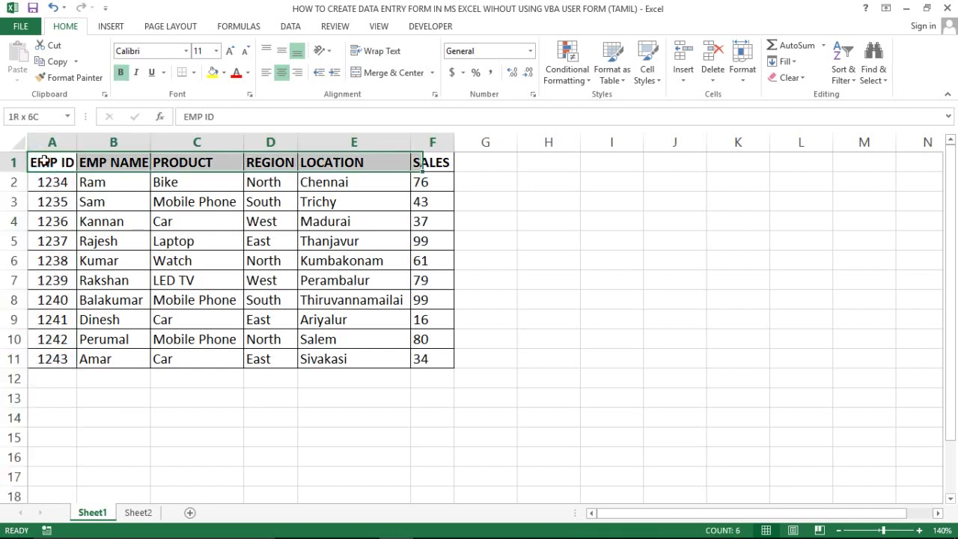
{"action": "key", "text": "ctrl+shift+Down"}
{"action": "key", "text": "shift+Left"}
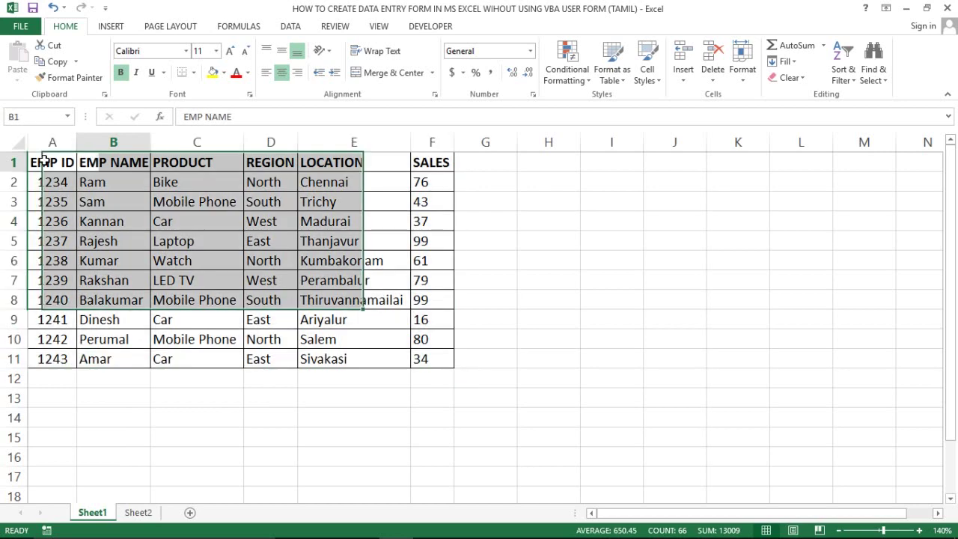
{"action": "key", "text": "shift+Left"}
{"action": "key", "text": "shift+Left"}
{"action": "key", "text": "shift+Left"}
{"action": "key", "text": "ctrl+shift+Right"}
{"action": "left_click", "coordinate": [45, 160]}
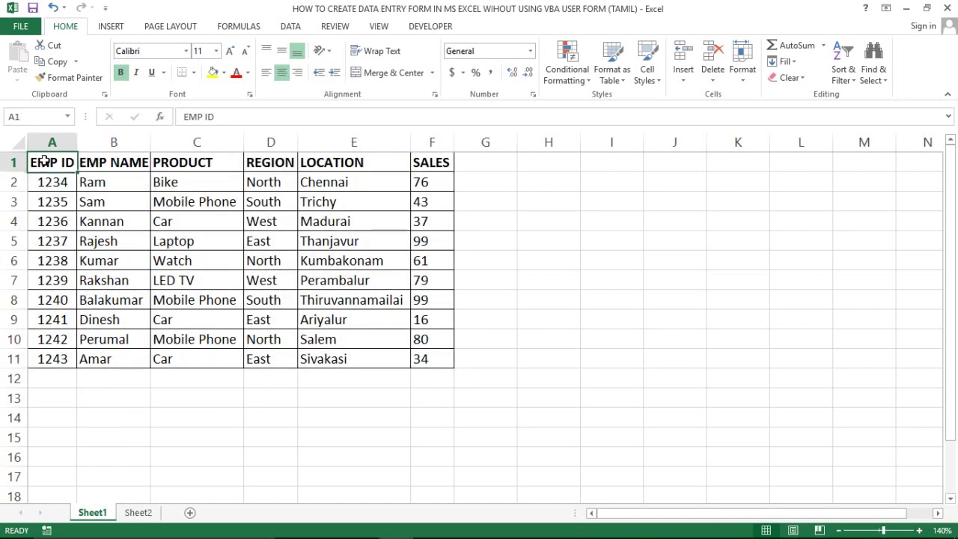
{"action": "key", "text": "Down"}
{"action": "key", "text": "Down"}
{"action": "key", "text": "ctrl+Down"}
{"action": "key", "text": "Down"}
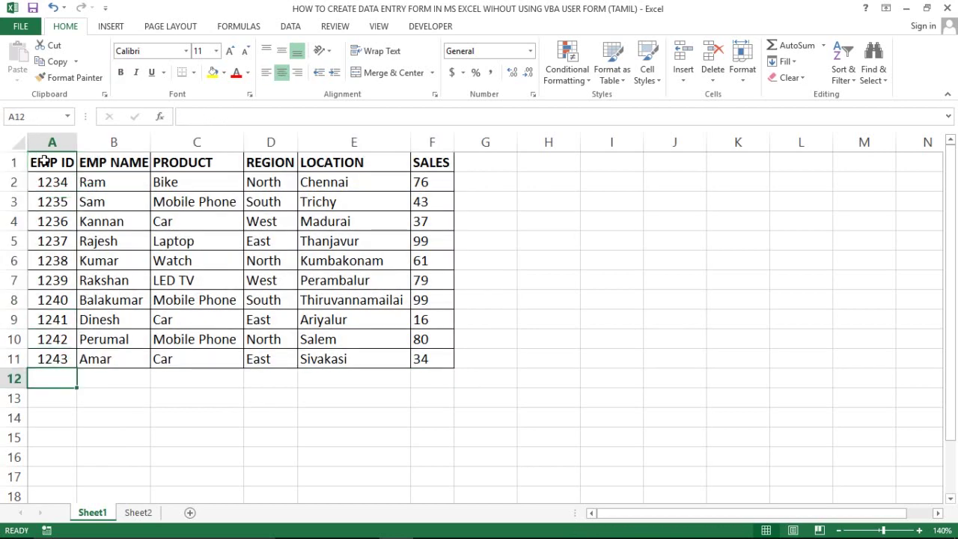
Step: Enter a new record: ID 1237, the employee's name, Laptop, West, Chennai, sales 75
{"action": "type", "text": "1237"}
{"action": "key", "text": "Return"}
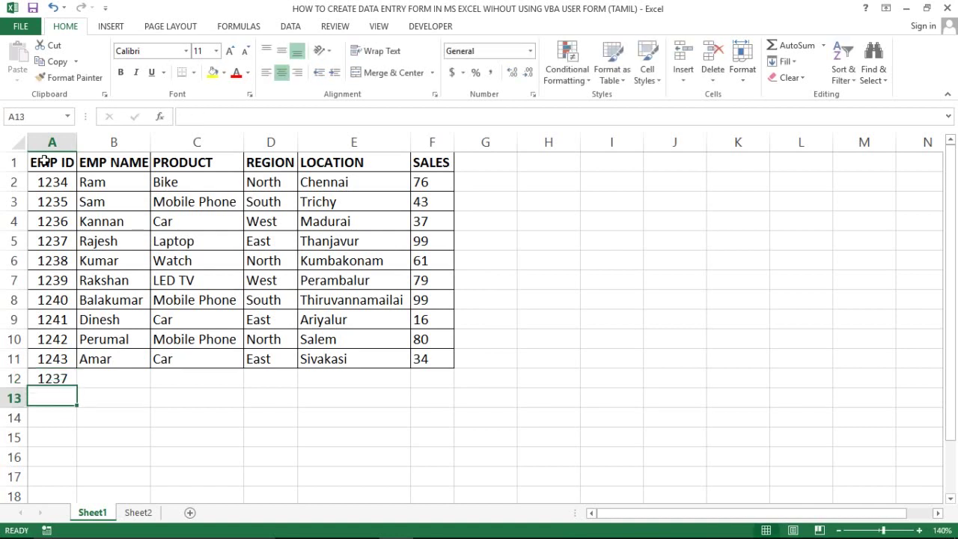
{"action": "key", "text": "Up"}
{"action": "key", "text": "Right"}
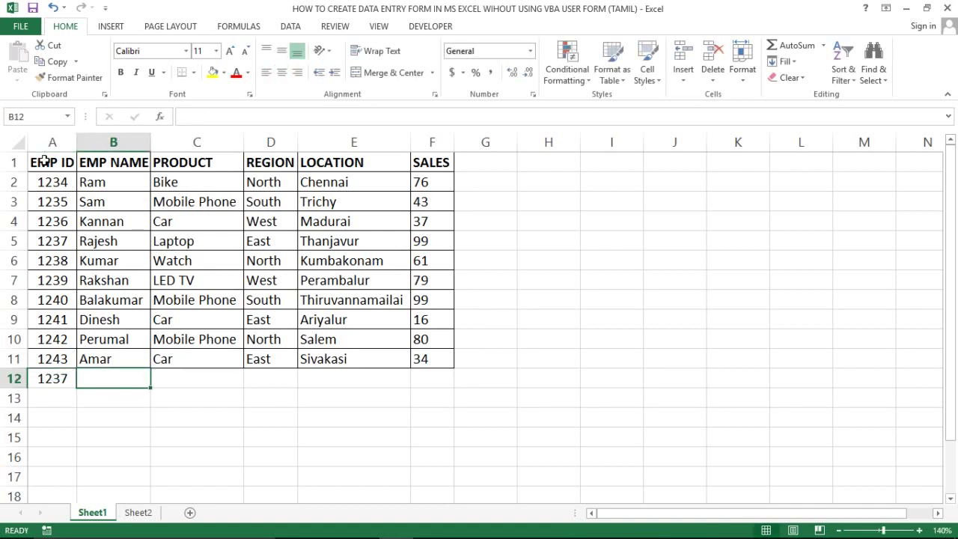
{"action": "type", "text": "Ragu"}
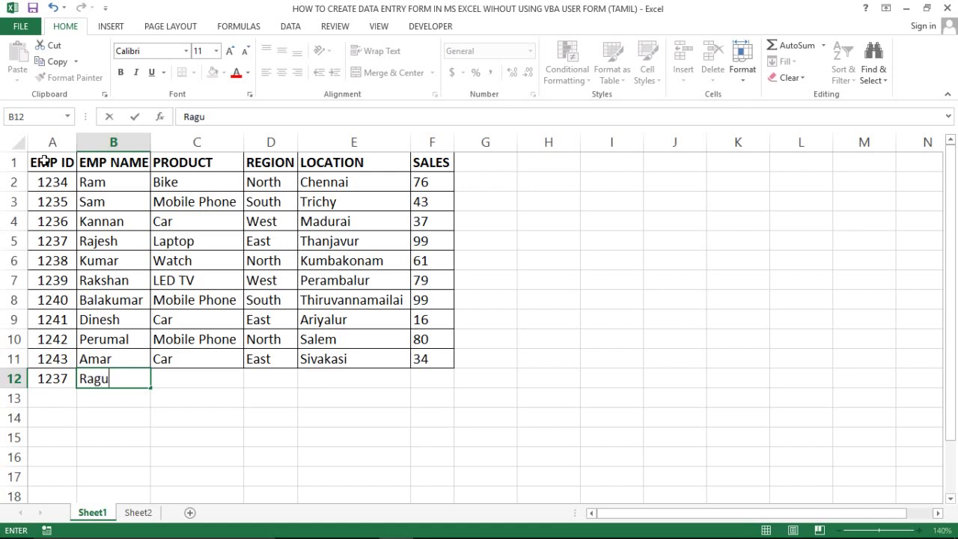
{"action": "key", "text": "Return"}
{"action": "key", "text": "Up"}
{"action": "key", "text": "Right"}
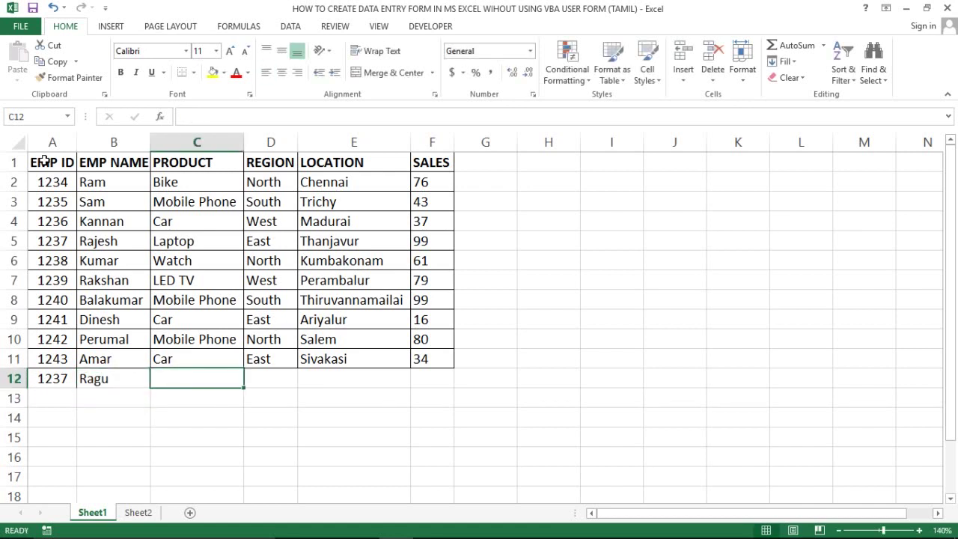
{"action": "type", "text": "Laptop"}
{"action": "key", "text": "Right"}
{"action": "type", "text": "west"}
{"action": "key", "text": "Return"}
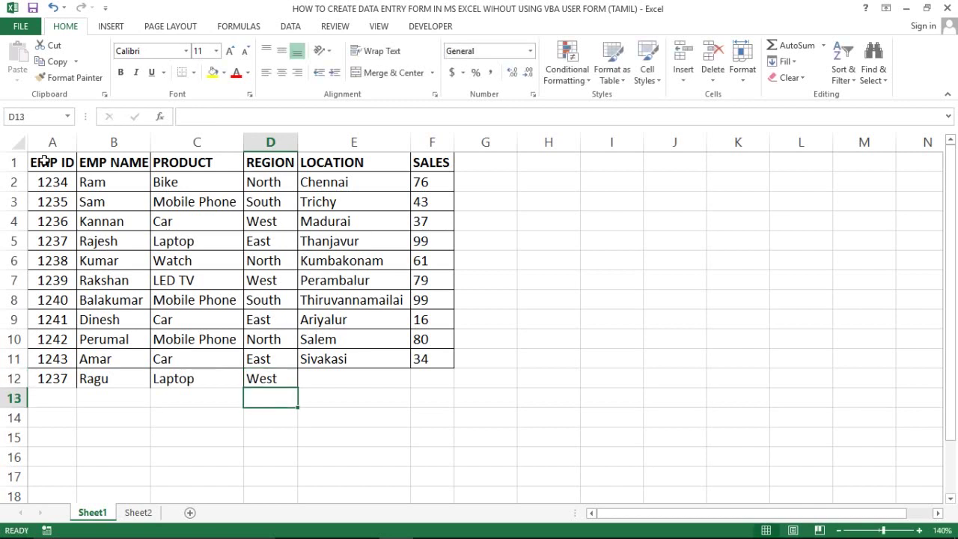
{"action": "key", "text": "Up"}
{"action": "key", "text": "Right"}
{"action": "type", "text": "Che"}
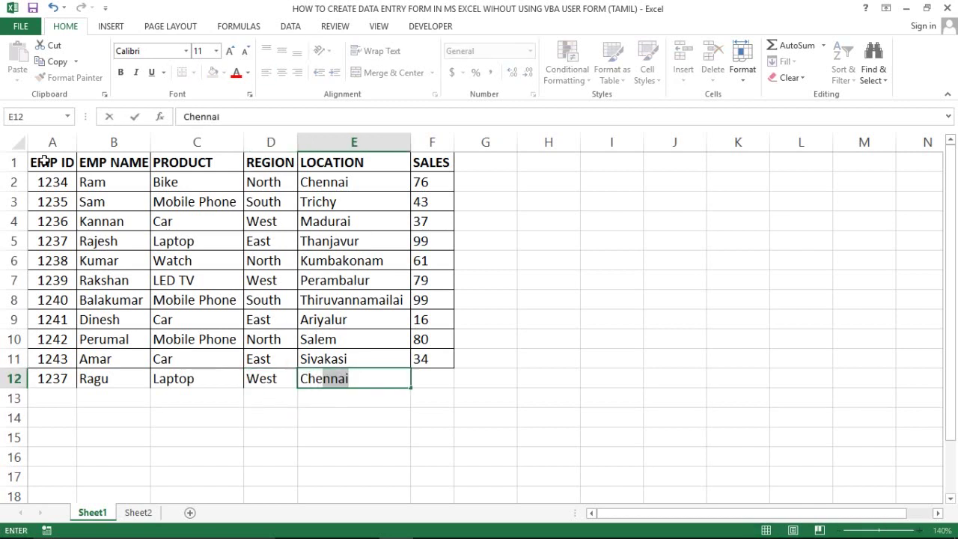
{"action": "key", "text": "Right"}
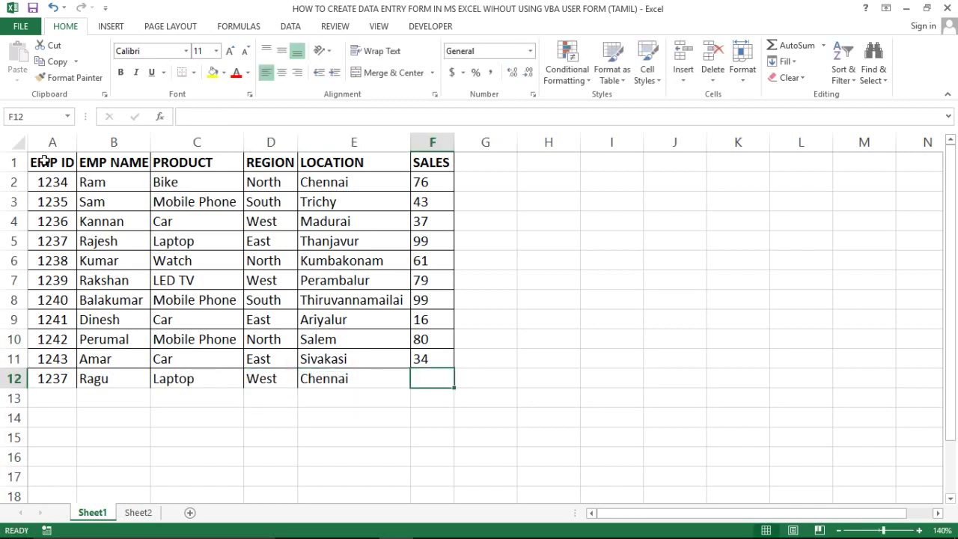
{"action": "type", "text": "75"}
{"action": "key", "text": "Return"}
Step: Copy the previous record's borders onto the new row 12 with Format Painter
{"action": "key", "text": "Up"}
{"action": "key", "text": "Up"}
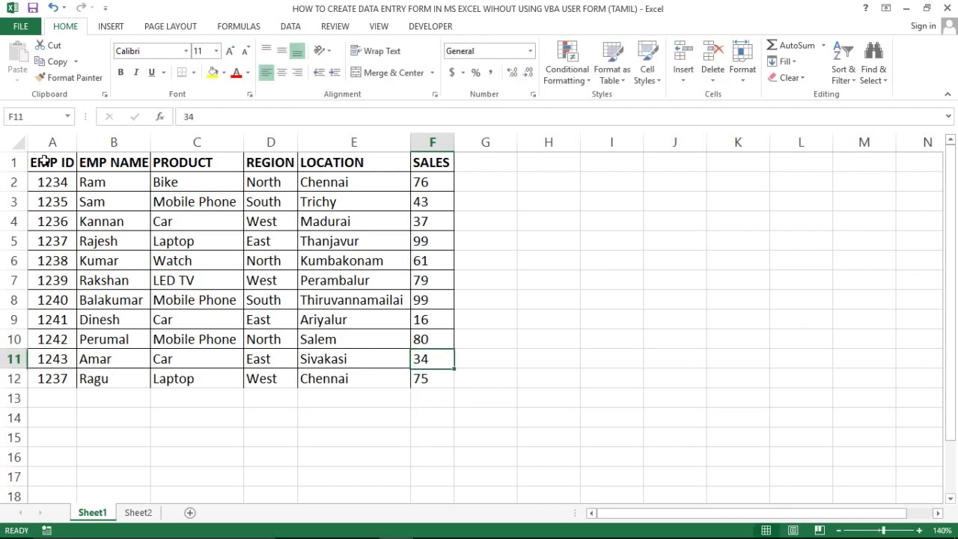
{"action": "key", "text": "Left"}
{"action": "key", "text": "Left"}
{"action": "key", "text": "Left"}
{"action": "key", "text": "Left"}
{"action": "key", "text": "Left"}
{"action": "key", "text": "shift+Right"}
{"action": "key", "text": "shift+Right"}
{"action": "key", "text": "shift+Right"}
{"action": "key", "text": "shift+Right"}
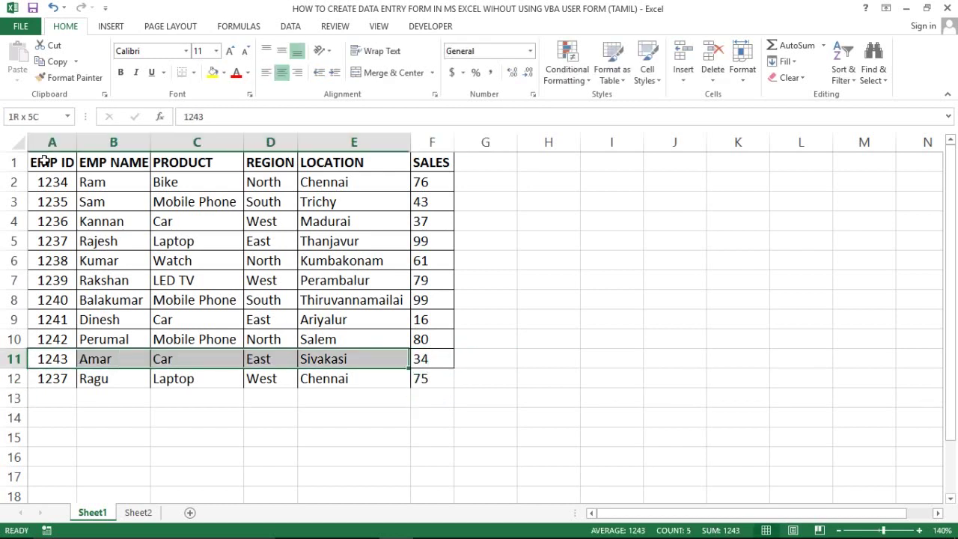
{"action": "key", "text": "shift+Right"}
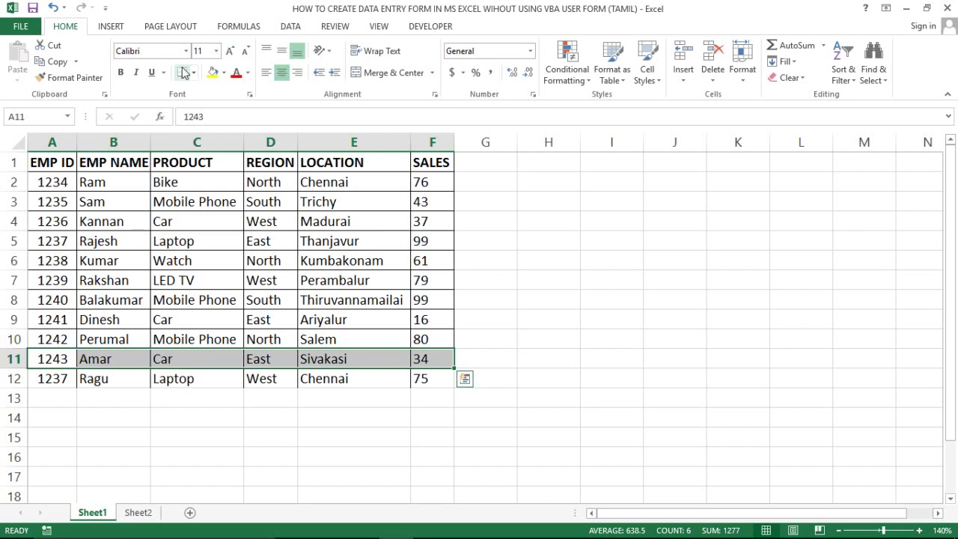
{"action": "left_click", "coordinate": [88, 79]}
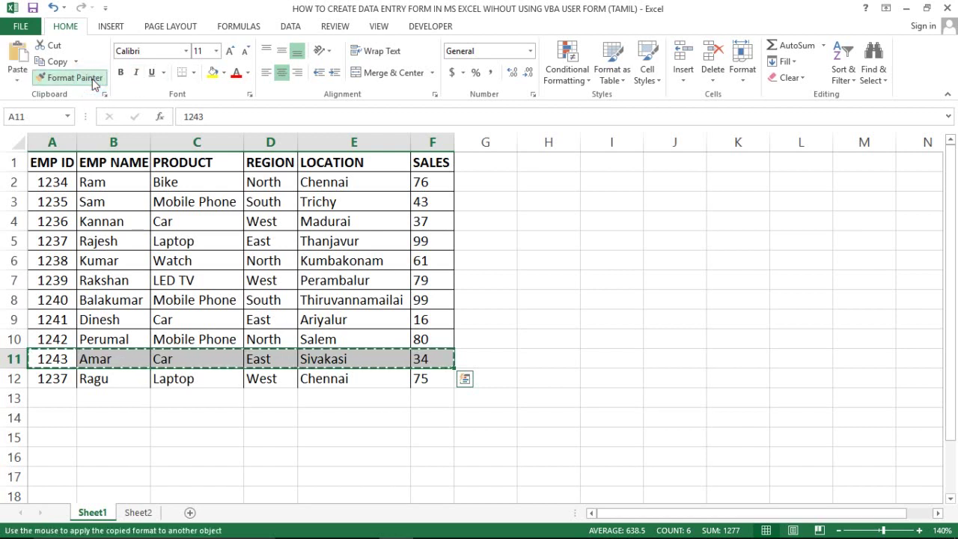
{"action": "key", "text": "shift+Down"}
Step: Select all eleven records, then select the EMP ID to SALES header row
{"action": "key", "text": "Right"}
{"action": "key", "text": "Left"}
{"action": "key", "text": "ctrl+Home"}
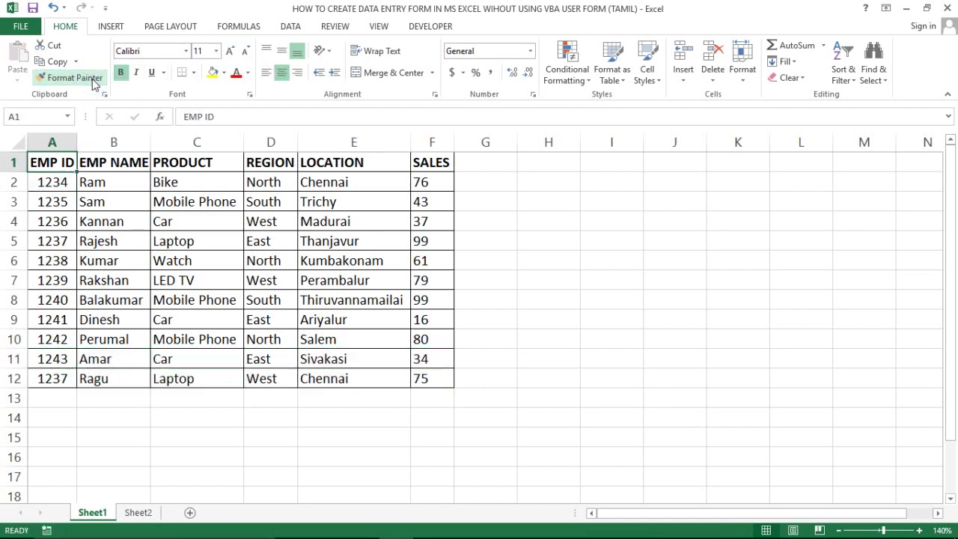
{"action": "key", "text": "Down"}
{"action": "key", "text": "shift+Right"}
{"action": "key", "text": "shift+Right"}
{"action": "key", "text": "shift+Right"}
{"action": "key", "text": "shift+Right"}
{"action": "key", "text": "shift+Right"}
{"action": "key", "text": "ctrl+shift+Down"}
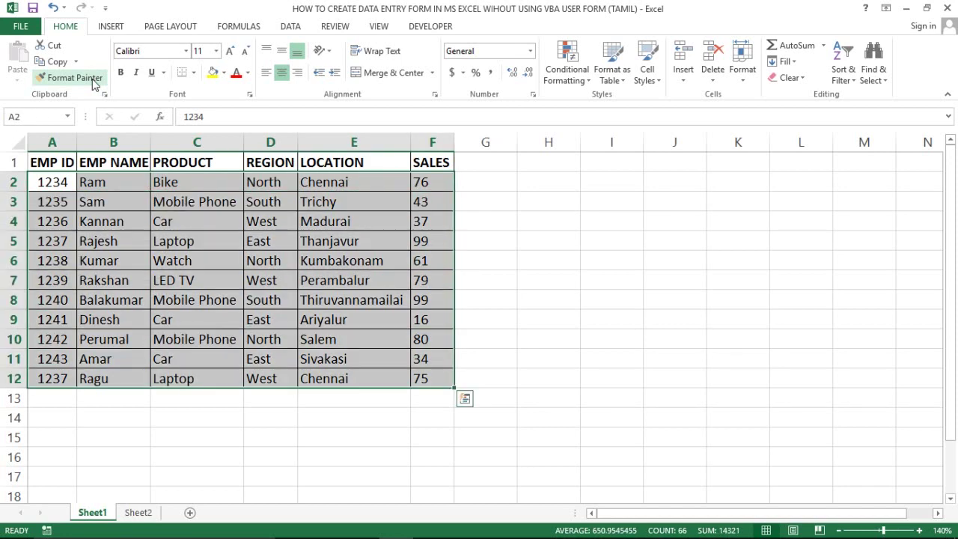
{"action": "key", "text": "ctrl+Home"}
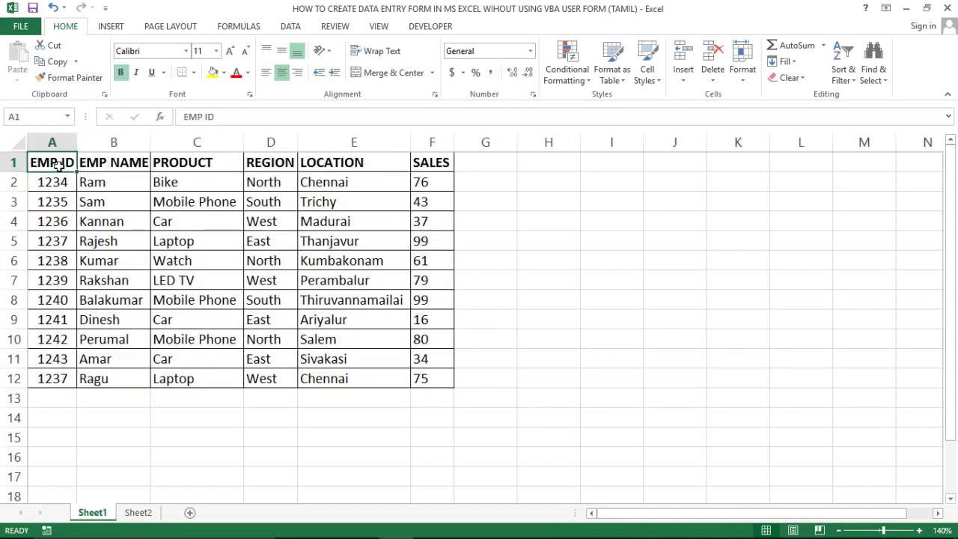
{"action": "key", "text": "ctrl+shift+Right"}
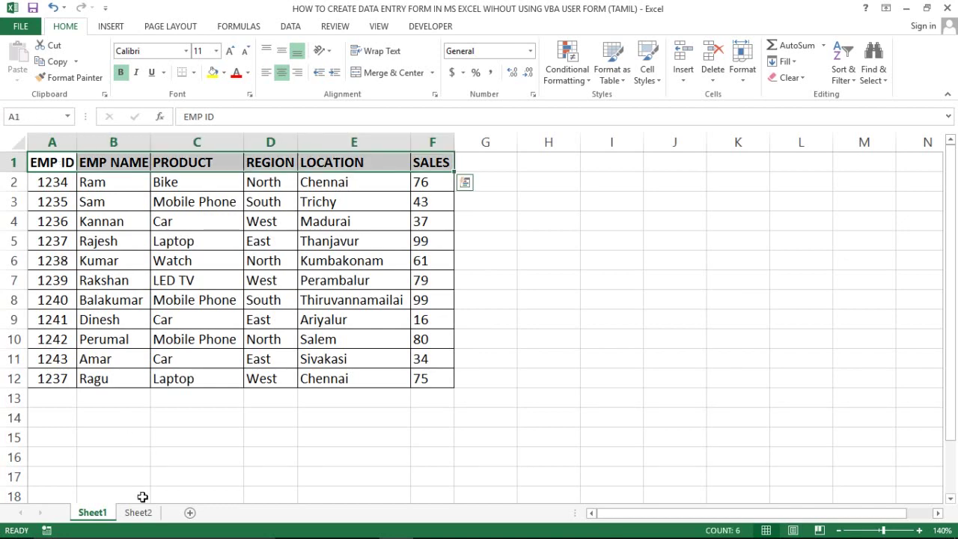
Step: Switch to Sheet2 and select the header cells A1:F1
{"action": "left_click", "coordinate": [138, 512]}
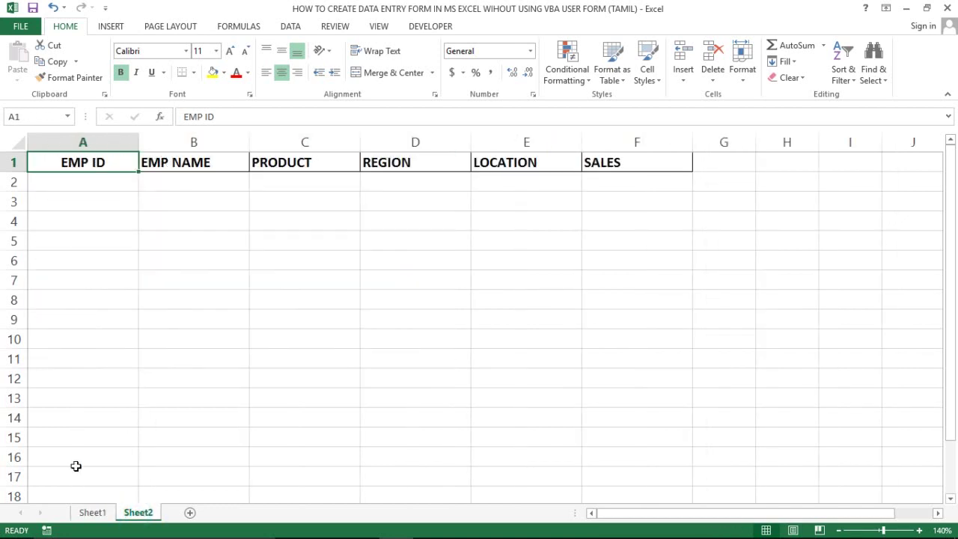
{"action": "left_click", "coordinate": [68, 175]}
{"action": "left_click", "coordinate": [77, 160]}
{"action": "key", "text": "Tab"}
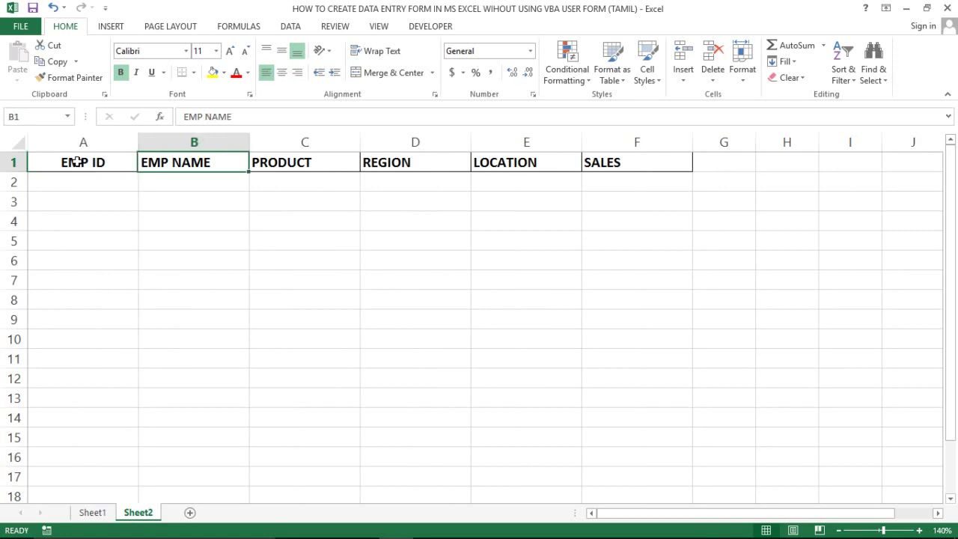
{"action": "left_click", "coordinate": [77, 160]}
{"action": "key", "text": "Tab"}
{"action": "key", "text": "Tab"}
{"action": "key", "text": "Tab"}
{"action": "left_click", "coordinate": [77, 160]}
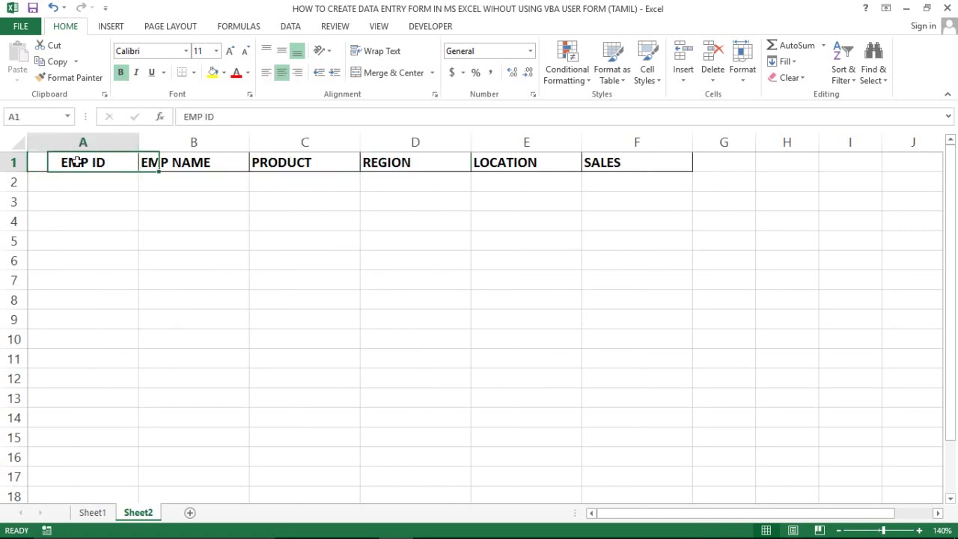
{"action": "key", "text": "Tab"}
{"action": "left_click", "coordinate": [77, 160]}
{"action": "left_click", "coordinate": [143, 161]}
{"action": "left_click", "coordinate": [98, 163]}
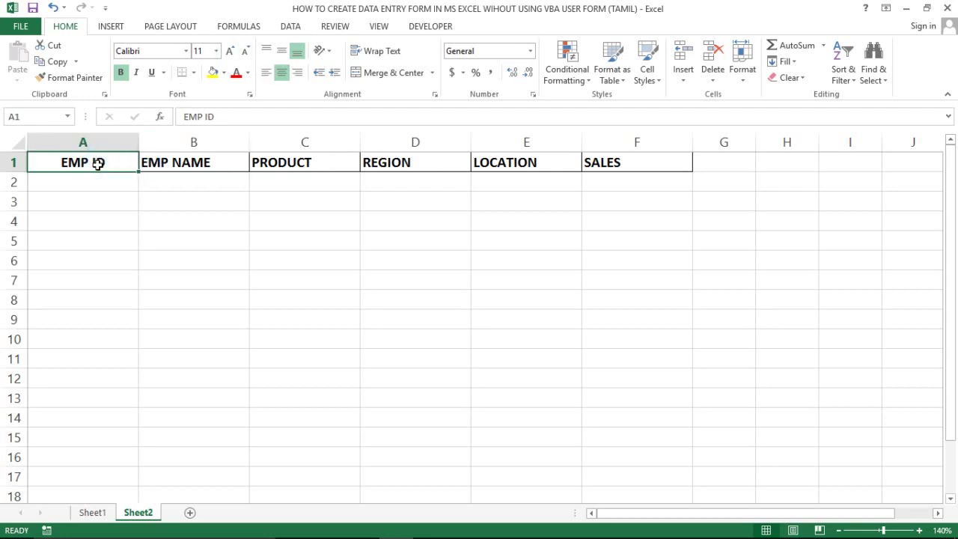
{"action": "key", "text": "shift+Right"}
{"action": "key", "text": "shift+Right"}
{"action": "key", "text": "shift+Right"}
{"action": "key", "text": "shift+Right"}
{"action": "key", "text": "shift+Right"}
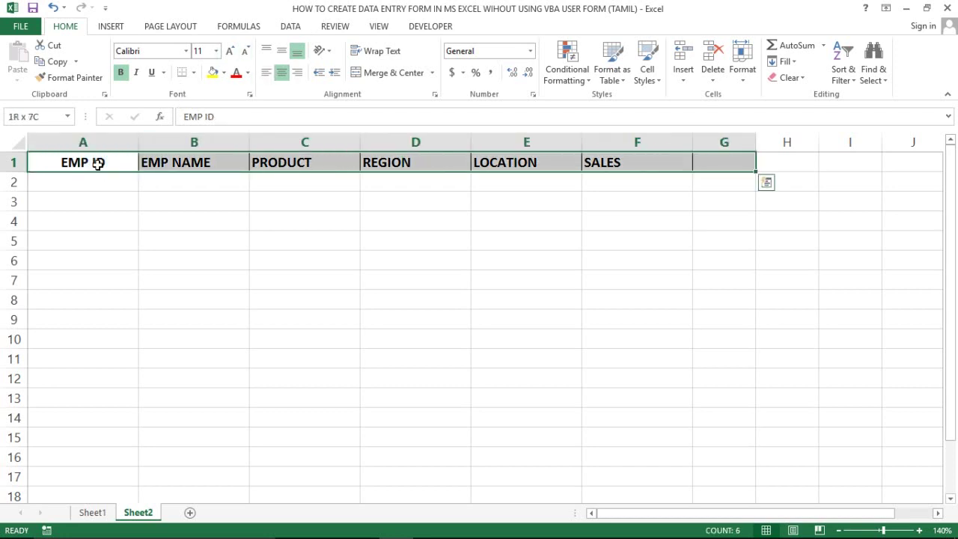
{"action": "key", "text": "shift+Left"}
Step: Insert a table without the headers option, then undo its Column1–Column6 headings
{"action": "left_click", "coordinate": [113, 28]}
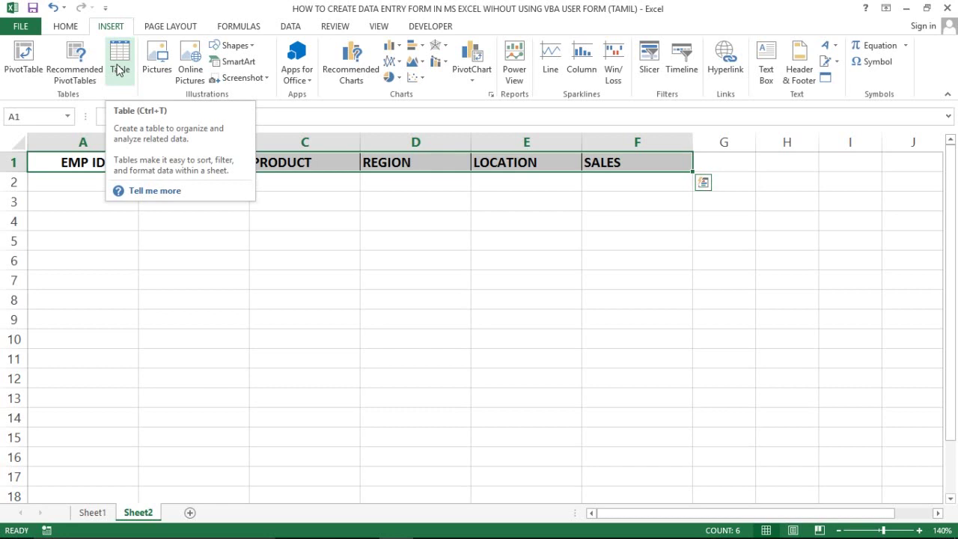
{"action": "left_click", "coordinate": [118, 69]}
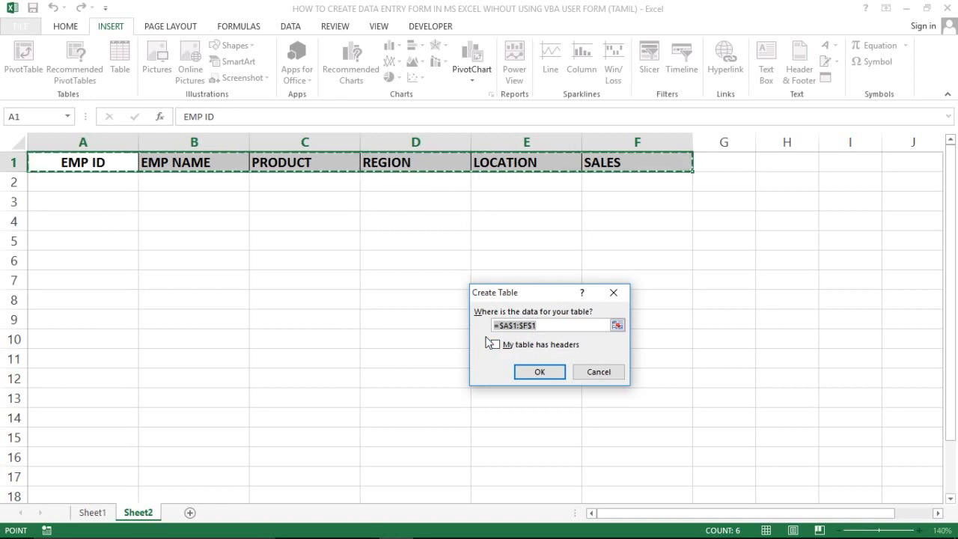
{"action": "left_click", "coordinate": [495, 345]}
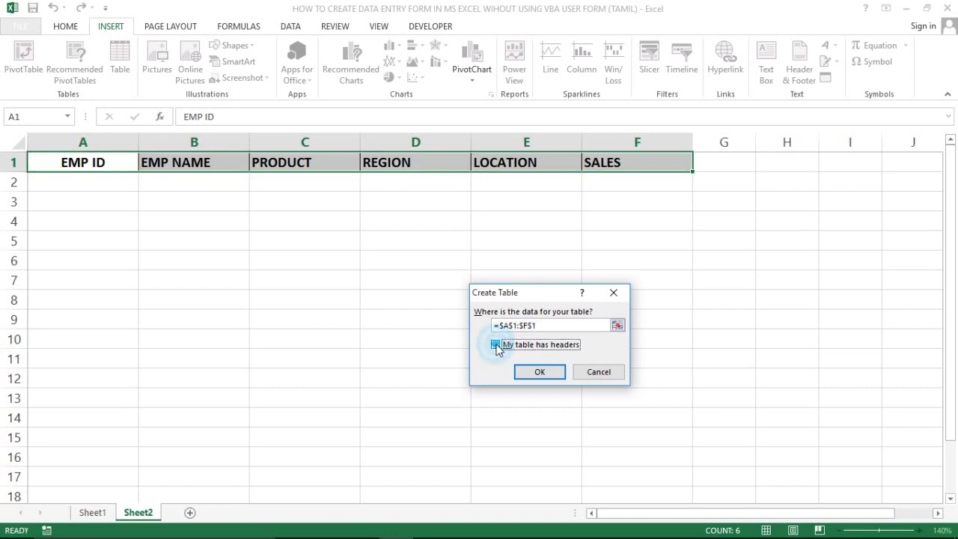
{"action": "left_click", "coordinate": [507, 346]}
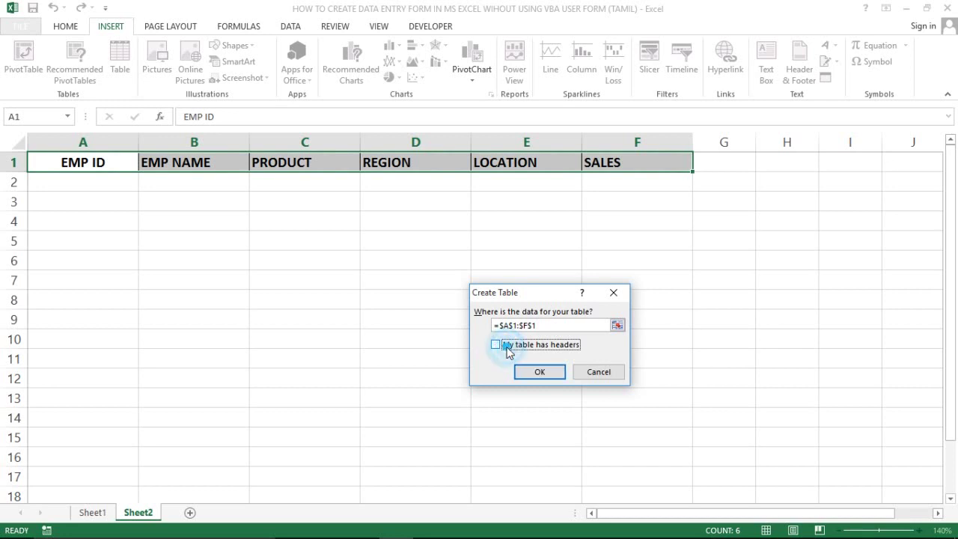
{"action": "left_click", "coordinate": [529, 376]}
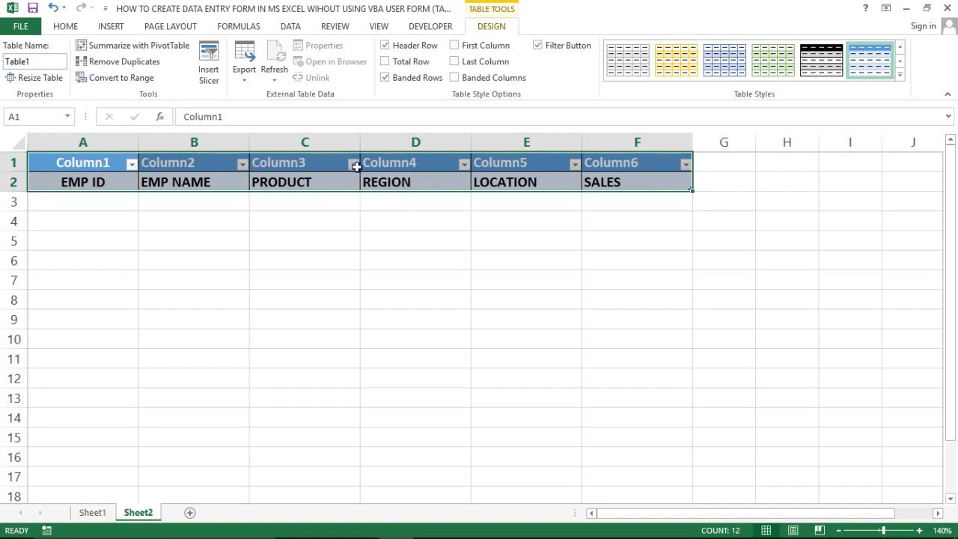
{"action": "key", "text": "ctrl+z"}
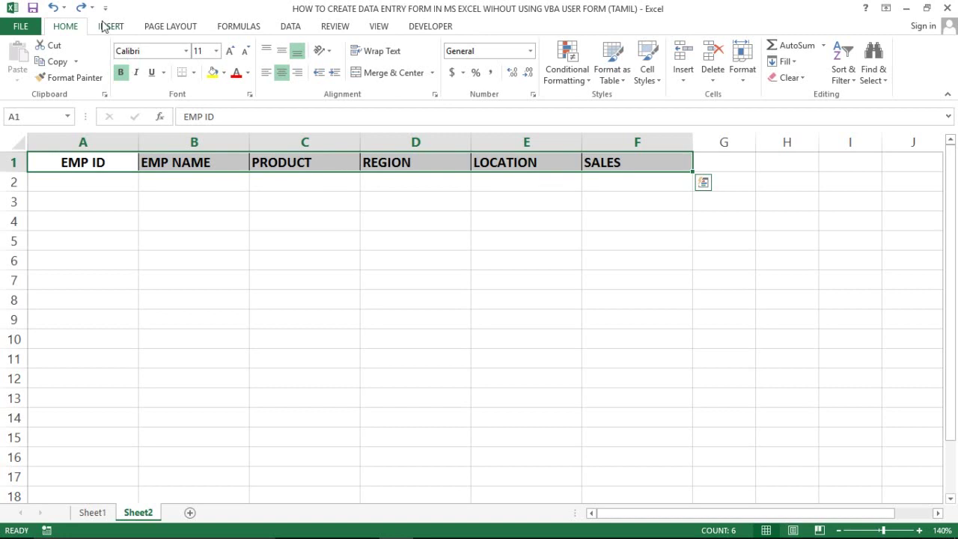
Step: Insert the table again with 'My table has headers' ticked, keeping EMP ID through SALES
{"action": "left_click", "coordinate": [108, 26]}
{"action": "left_click", "coordinate": [118, 56]}
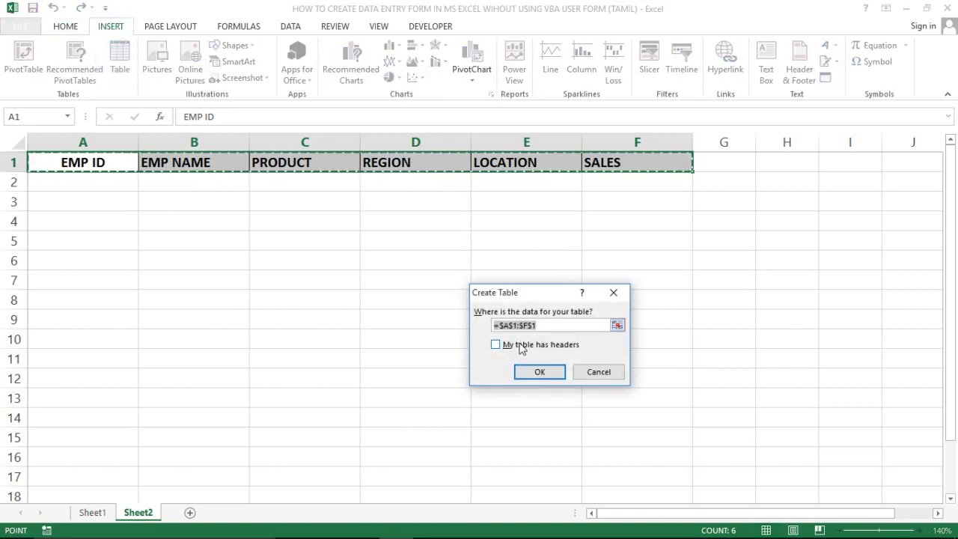
{"action": "left_click", "coordinate": [520, 346]}
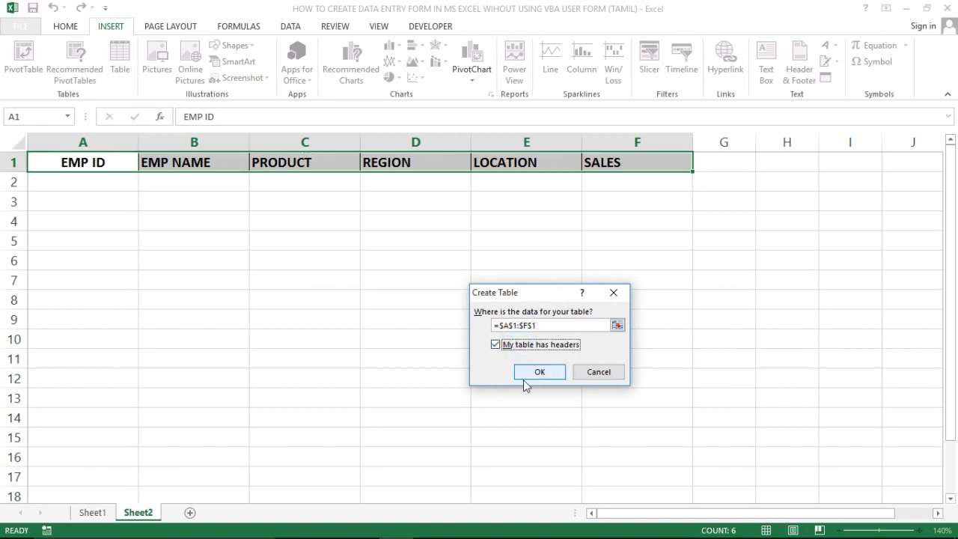
{"action": "left_click", "coordinate": [540, 371]}
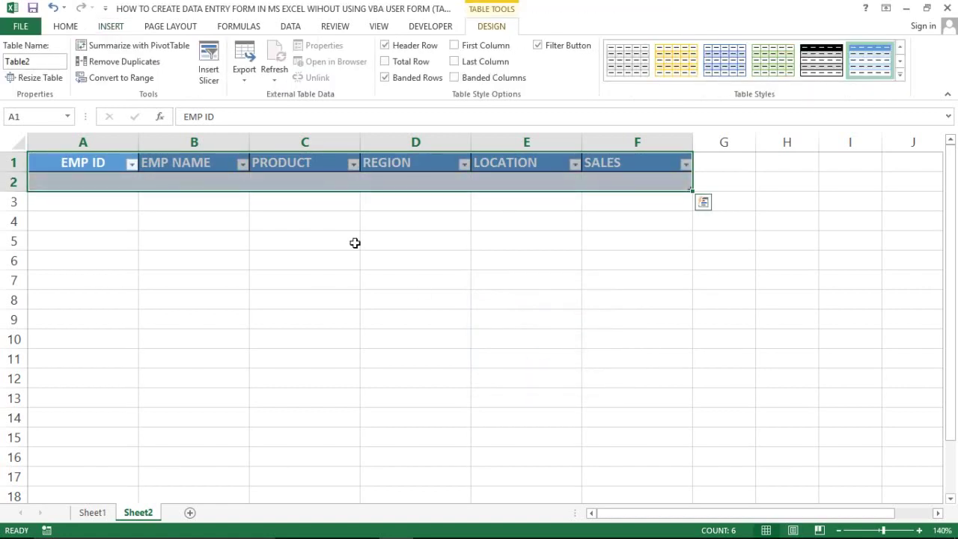
Step: Type x in G1 and tab through cells, which expands the table to column G and row 4
{"action": "left_click", "coordinate": [146, 183]}
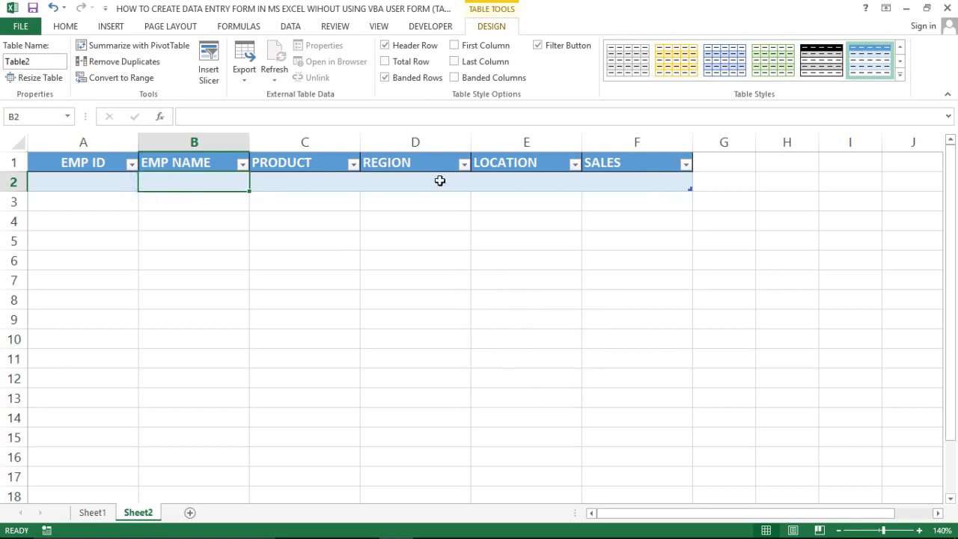
{"action": "left_click", "coordinate": [675, 182]}
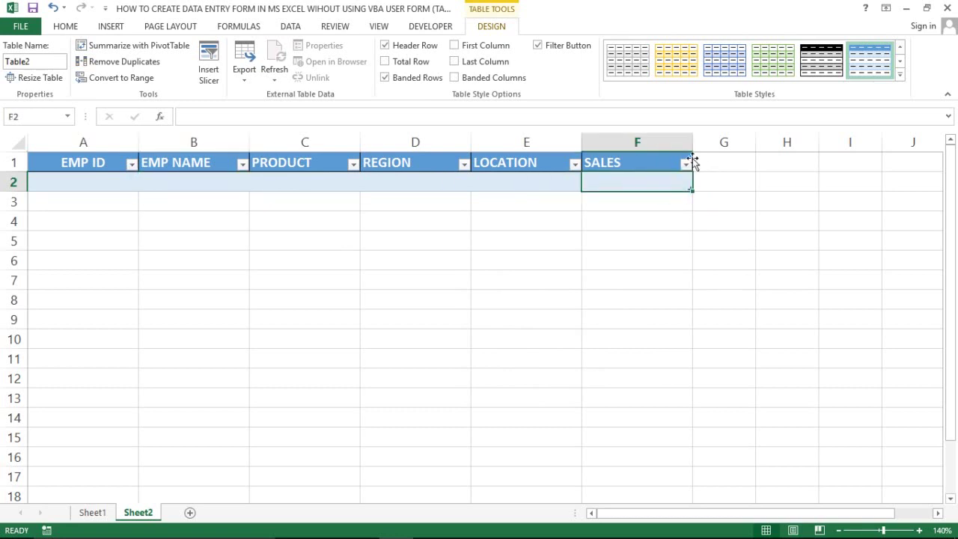
{"action": "left_click", "coordinate": [688, 159]}
{"action": "left_click", "coordinate": [716, 158]}
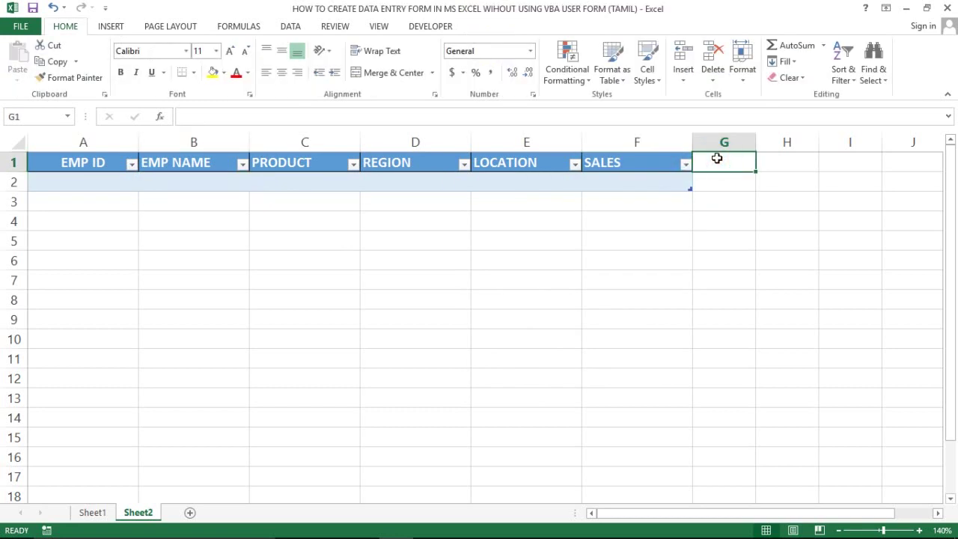
{"action": "type", "text": "x"}
{"action": "key", "text": "Return"}
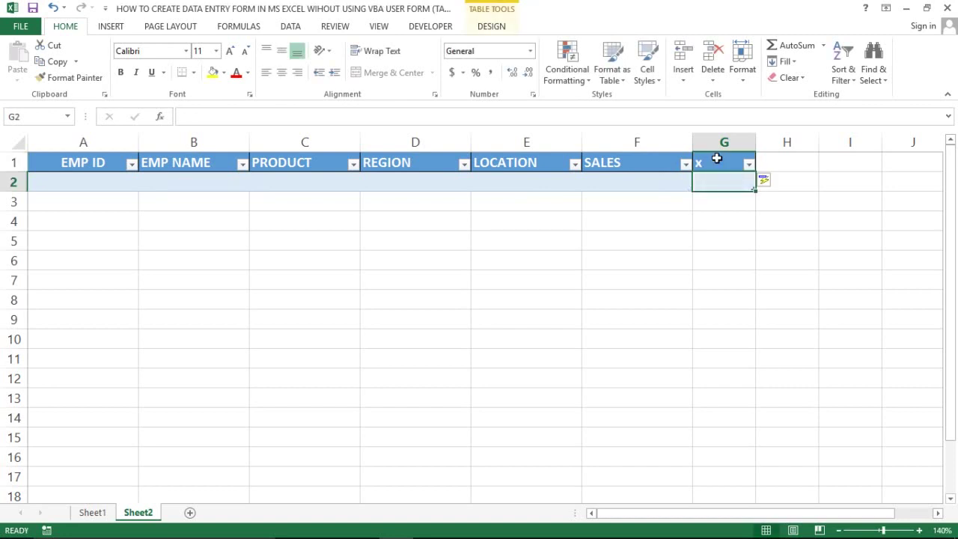
{"action": "key", "text": "Left"}
{"action": "key", "text": "Right"}
{"action": "key", "text": "Down"}
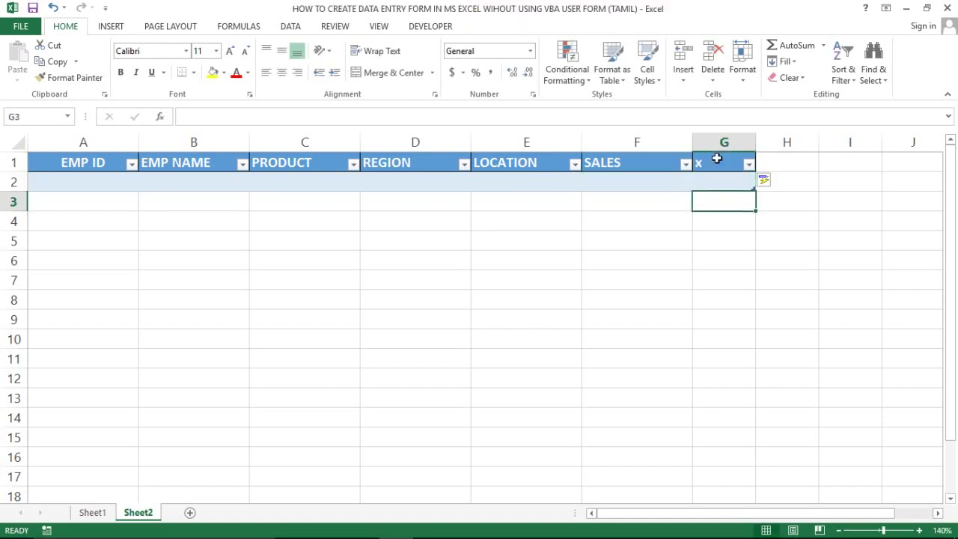
{"action": "key", "text": "Up"}
{"action": "key", "text": "Tab"}
{"action": "key", "text": "Tab"}
{"action": "key", "text": "Tab"}
{"action": "key", "text": "Tab"}
{"action": "key", "text": "Tab"}
{"action": "key", "text": "Tab"}
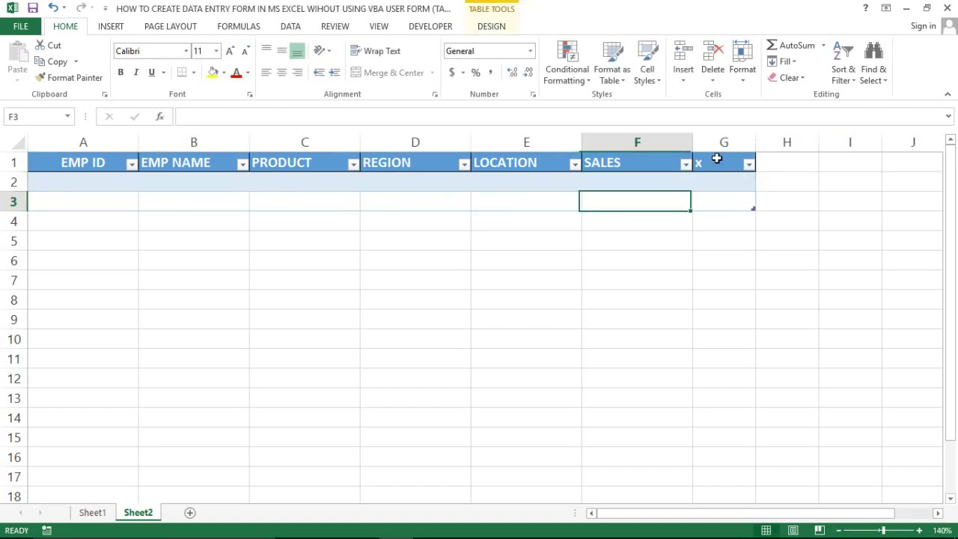
{"action": "key", "text": "Tab"}
{"action": "key", "text": "Tab"}
{"action": "key", "text": "Tab"}
{"action": "key", "text": "Tab"}
{"action": "key", "text": "Tab"}
{"action": "key", "text": "Tab"}
{"action": "key", "text": "Tab"}
{"action": "key", "text": "Tab"}
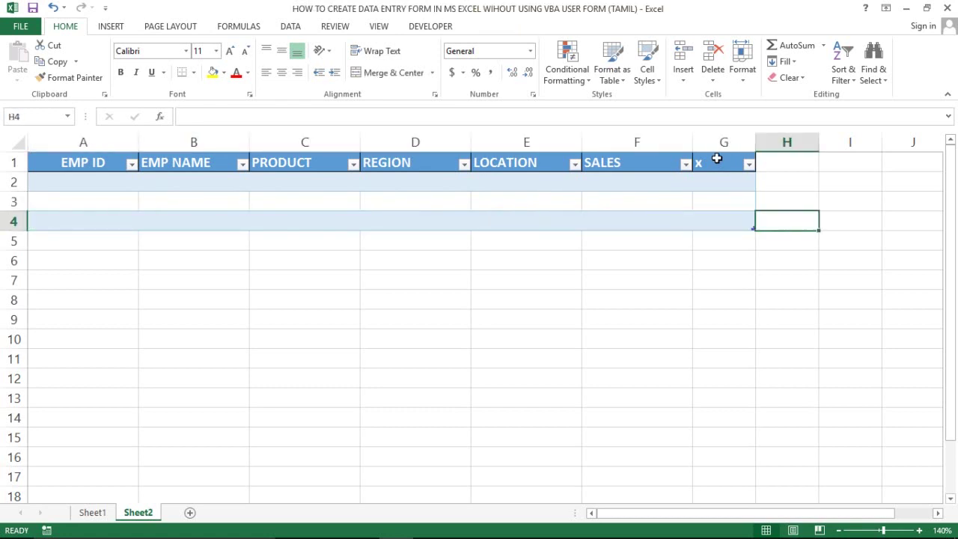
{"action": "key", "text": "Tab"}
{"action": "key", "text": "Tab"}
{"action": "key", "text": "Tab"}
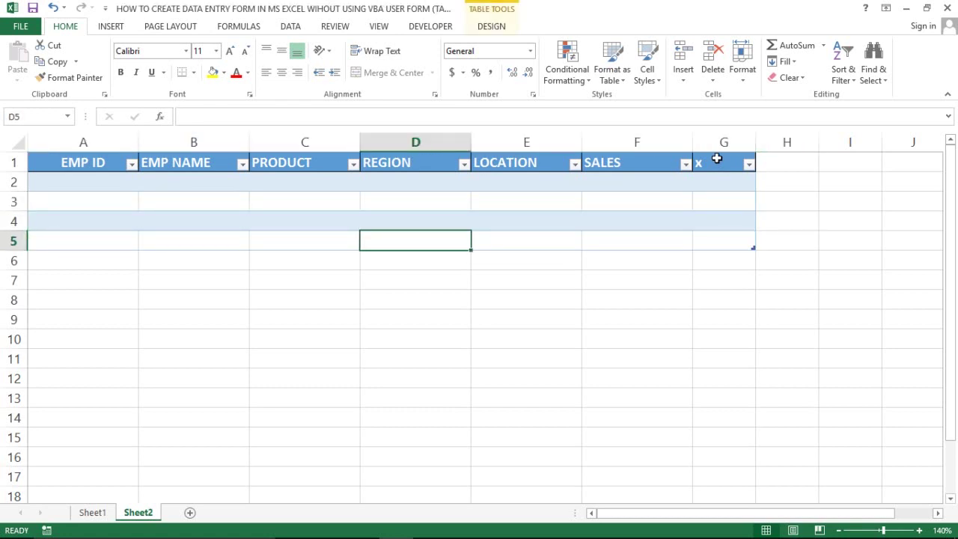
Step: Undo the table's expansions and select the headers plus row 2, A1:F2
{"action": "key", "text": "ctrl+z"}
{"action": "key", "text": "ctrl+z"}
{"action": "key", "text": "ctrl+z"}
{"action": "key", "text": "ctrl+z"}
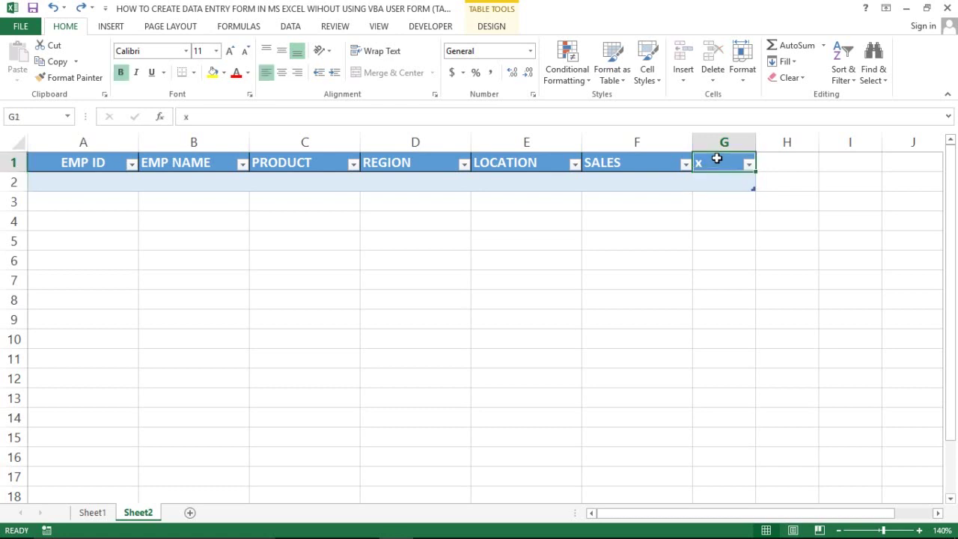
{"action": "key", "text": "Left"}
{"action": "key", "text": "Left"}
{"action": "key", "text": "Left"}
{"action": "key", "text": "Left"}
{"action": "key", "text": "Left"}
{"action": "key", "text": "Right"}
{"action": "key", "text": "Right"}
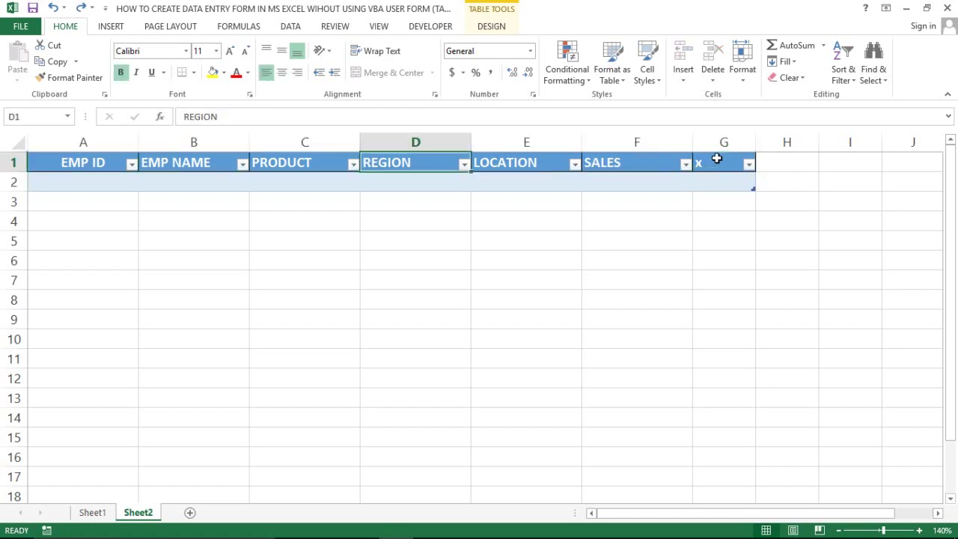
{"action": "key", "text": "ctrl+z"}
{"action": "key", "text": "Left"}
{"action": "key", "text": "Left"}
{"action": "key", "text": "Left"}
{"action": "key", "text": "Right"}
{"action": "key", "text": "Right"}
{"action": "key", "text": "Right"}
{"action": "key", "text": "Right"}
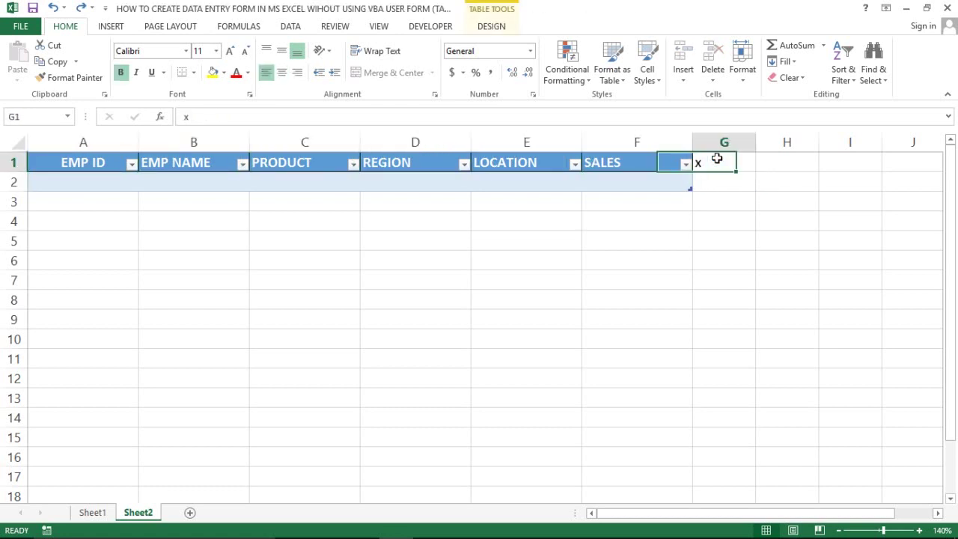
{"action": "key", "text": "Left"}
{"action": "key", "text": "Left"}
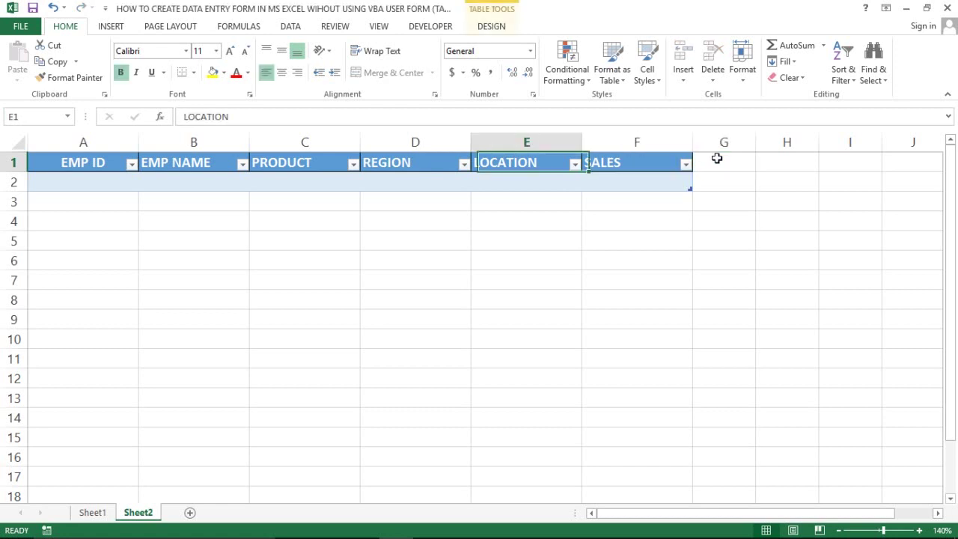
{"action": "key", "text": "Left"}
{"action": "key", "text": "Left"}
{"action": "key", "text": "Left"}
{"action": "key", "text": "shift+Right"}
{"action": "key", "text": "shift+Right"}
{"action": "key", "text": "shift+Right"}
{"action": "key", "text": "shift+Right"}
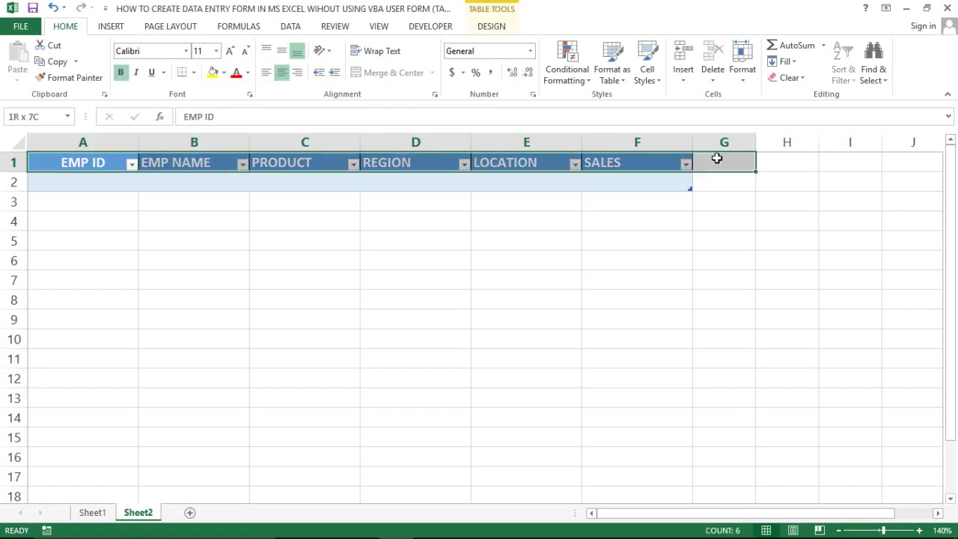
{"action": "key", "text": "shift+Down"}
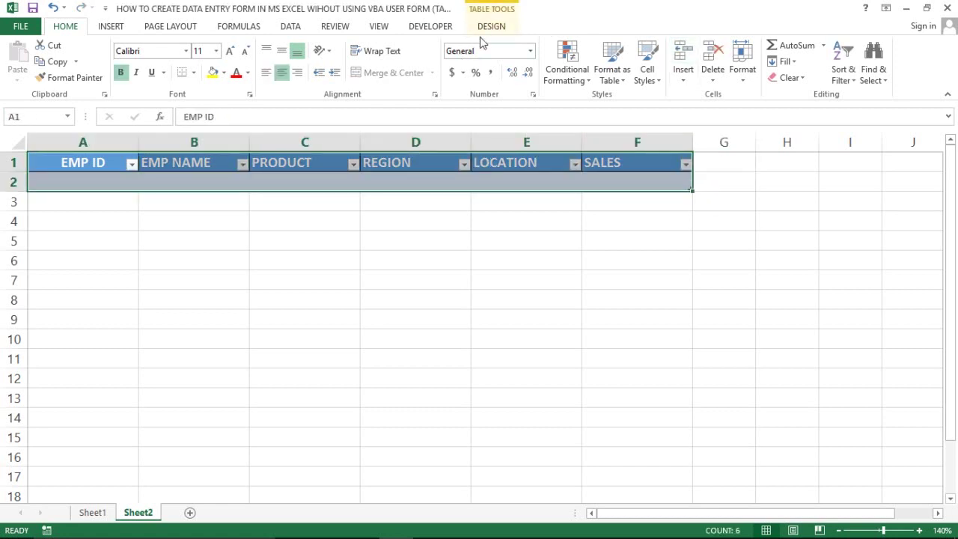
Step: Apply the light orange style from the Table Design gallery, then click through the table's cells
{"action": "left_click", "coordinate": [487, 30]}
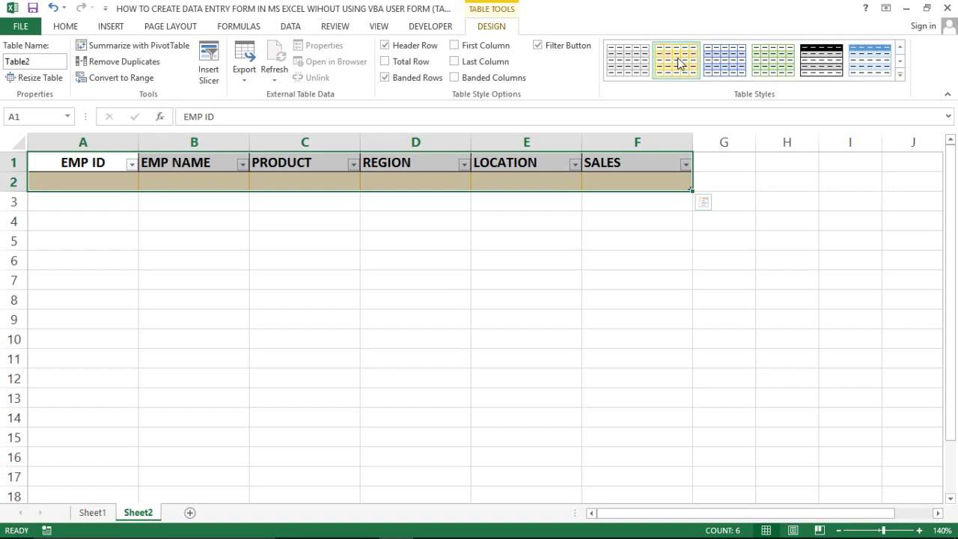
{"action": "left_click", "coordinate": [449, 242]}
{"action": "left_click", "coordinate": [437, 175]}
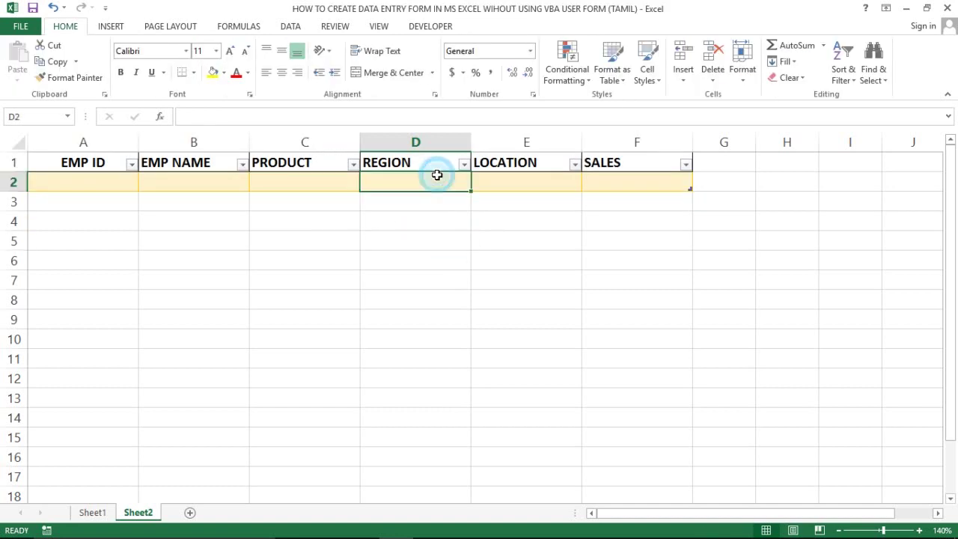
{"action": "left_click", "coordinate": [249, 191]}
{"action": "left_click", "coordinate": [207, 182]}
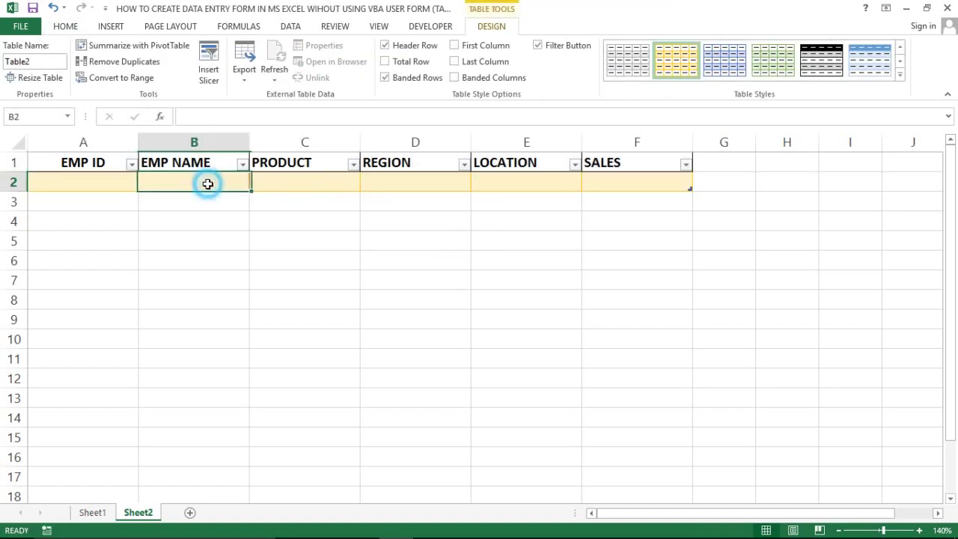
{"action": "left_click", "coordinate": [90, 196]}
{"action": "left_click", "coordinate": [96, 165]}
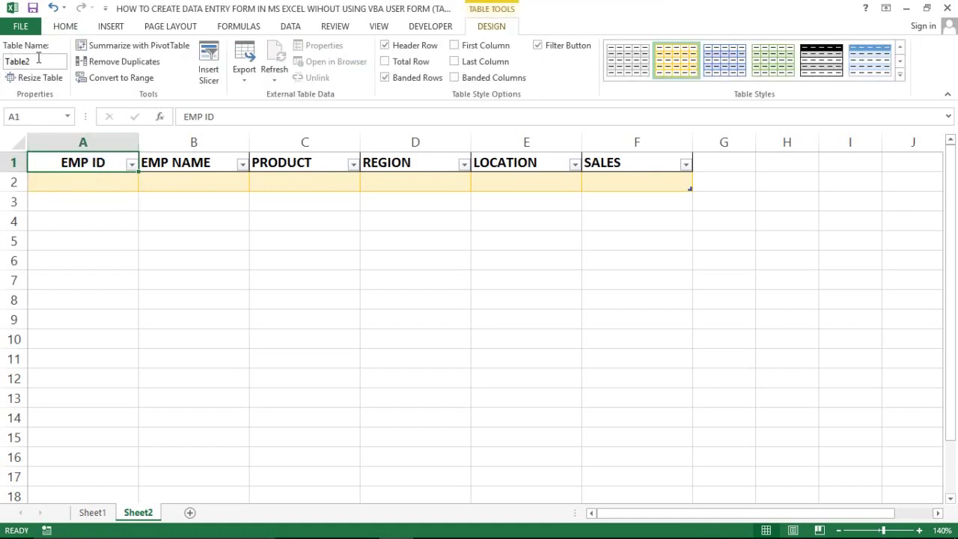
Step: Open Excel Options at Customize Ribbon and expand the 'Choose commands from' list
{"action": "left_click", "coordinate": [21, 27]}
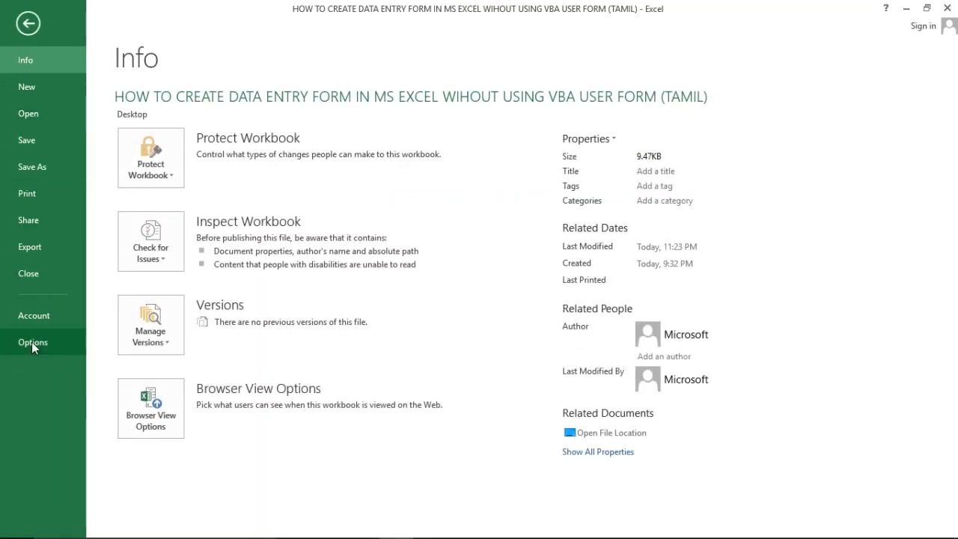
{"action": "left_click", "coordinate": [32, 341]}
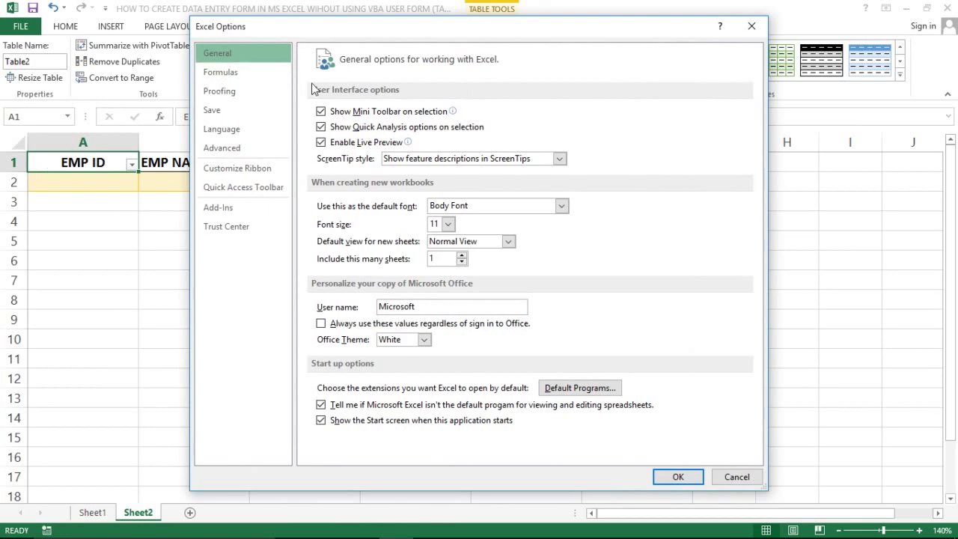
{"action": "left_click", "coordinate": [223, 172]}
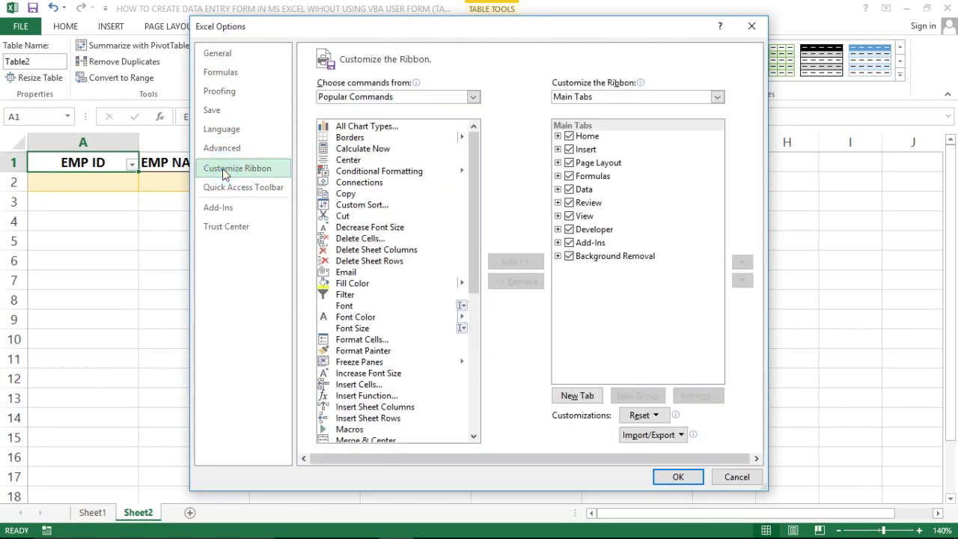
{"action": "left_click", "coordinate": [748, 28]}
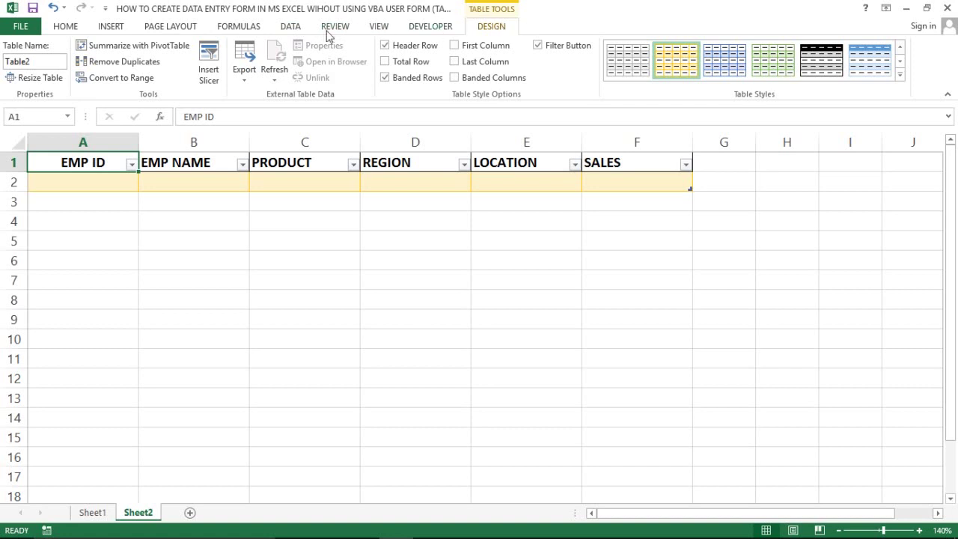
{"action": "left_click", "coordinate": [22, 34]}
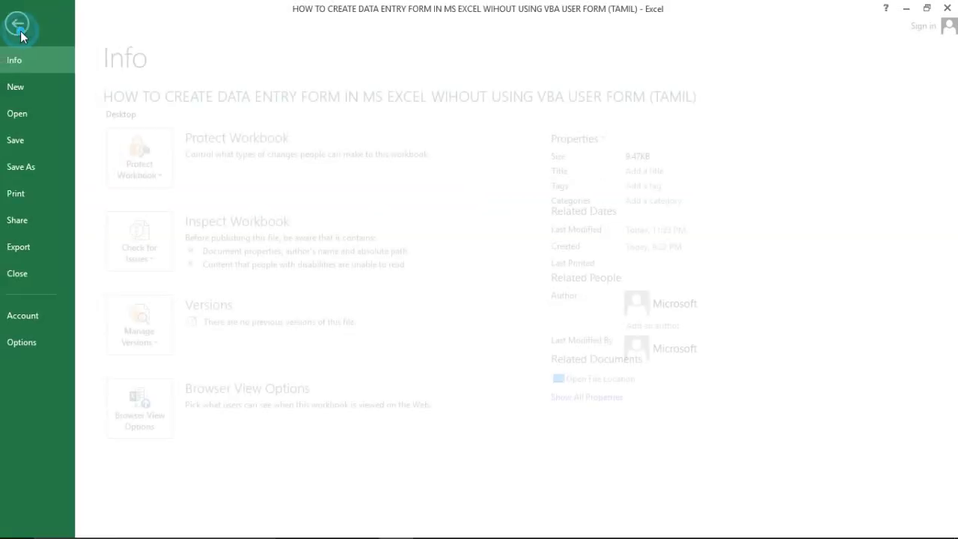
{"action": "left_click", "coordinate": [31, 335]}
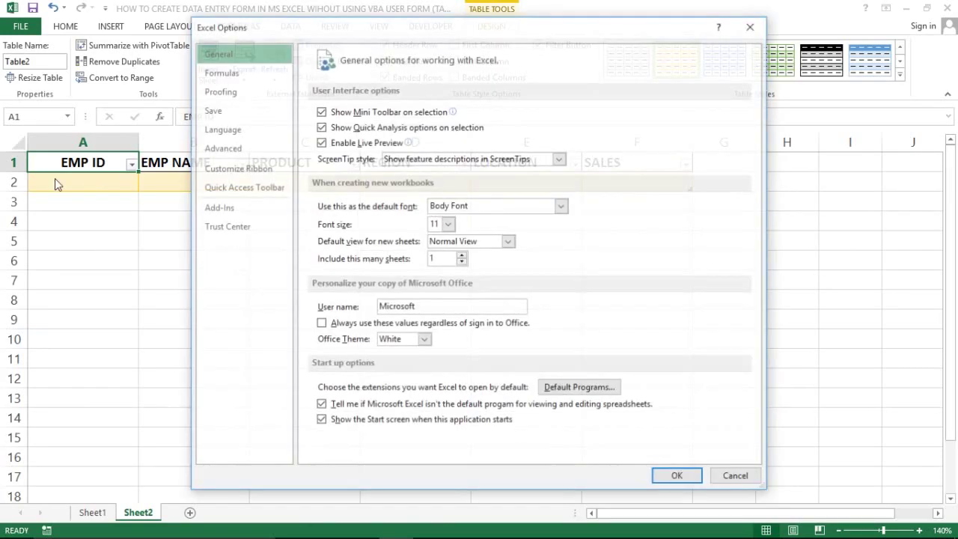
{"action": "left_click", "coordinate": [254, 152]}
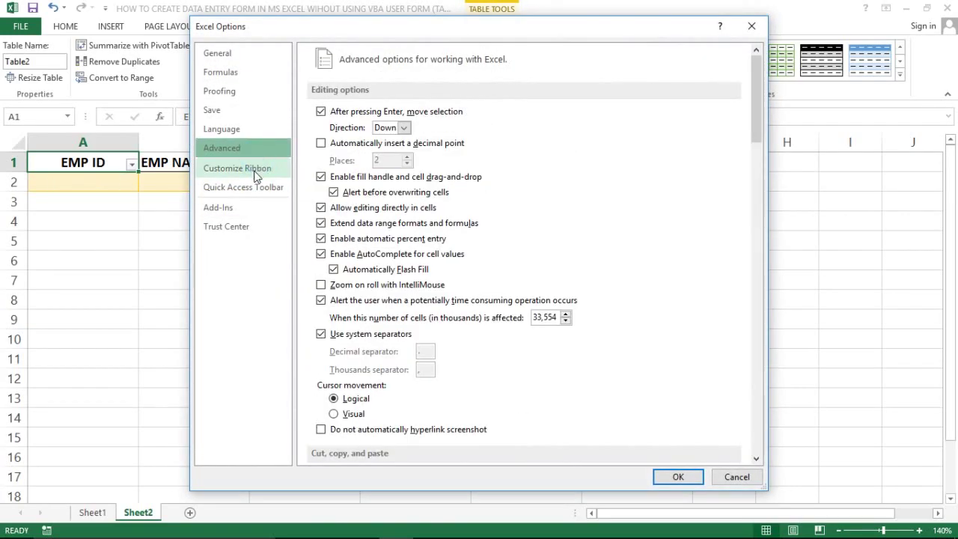
{"action": "left_click", "coordinate": [255, 168]}
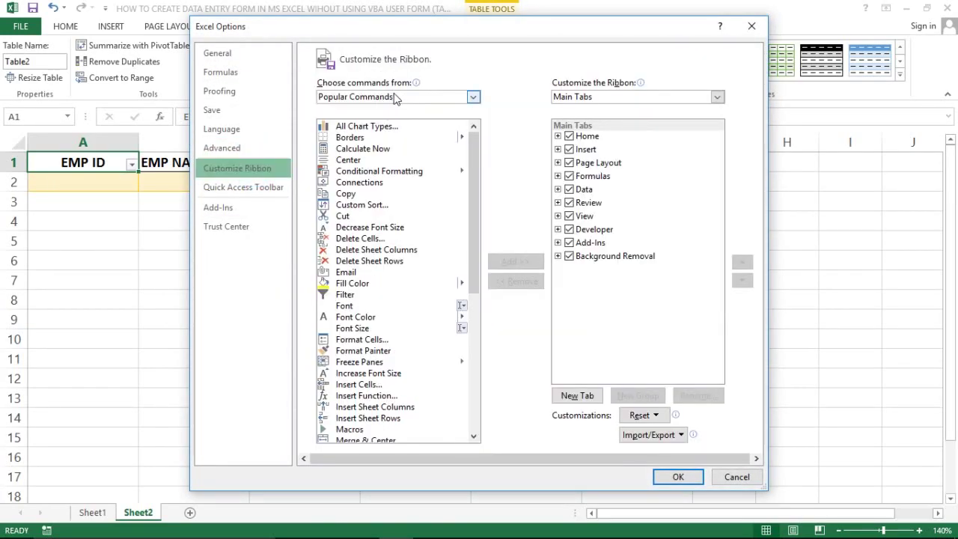
{"action": "left_click", "coordinate": [473, 98]}
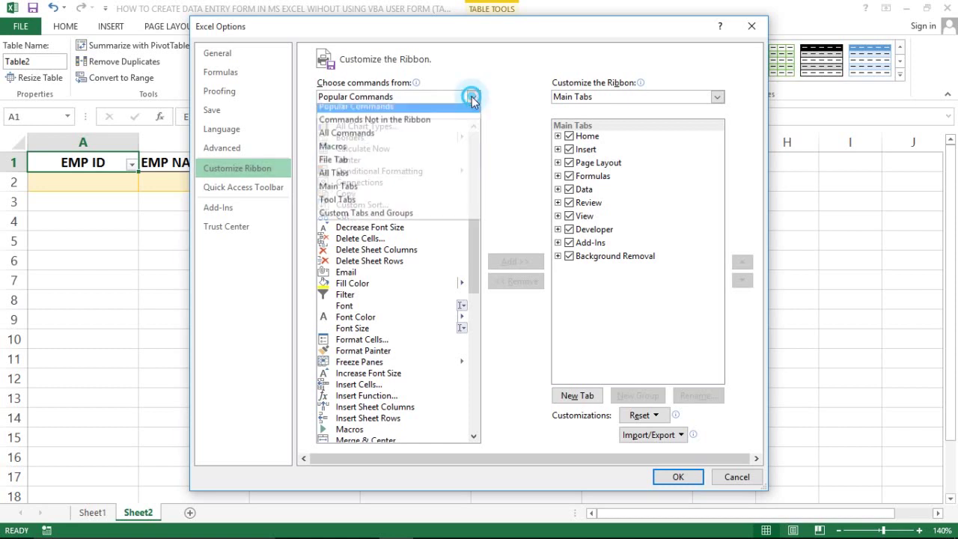
Step: Show Commands Not in the Ribbon, select Form..., try adding it, and dismiss the custom-group warning
{"action": "left_click", "coordinate": [372, 126]}
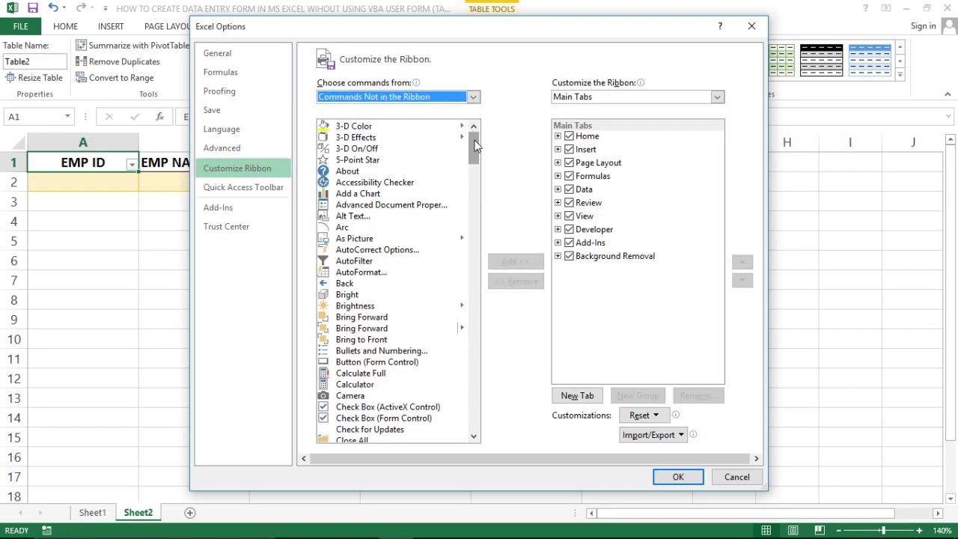
{"action": "left_click_drag", "start_coordinate": [475, 145], "coordinate": [483, 227]}
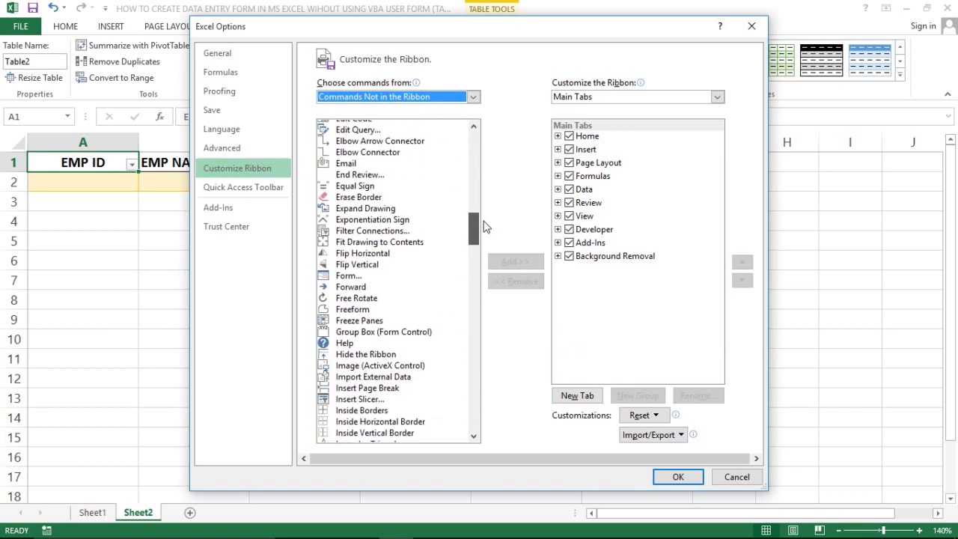
{"action": "left_click", "coordinate": [343, 278]}
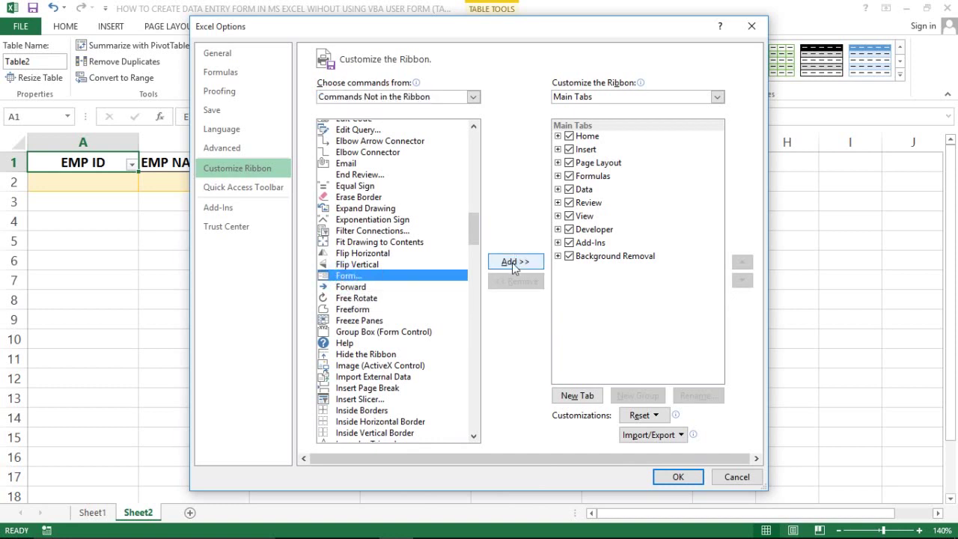
{"action": "left_click", "coordinate": [512, 263]}
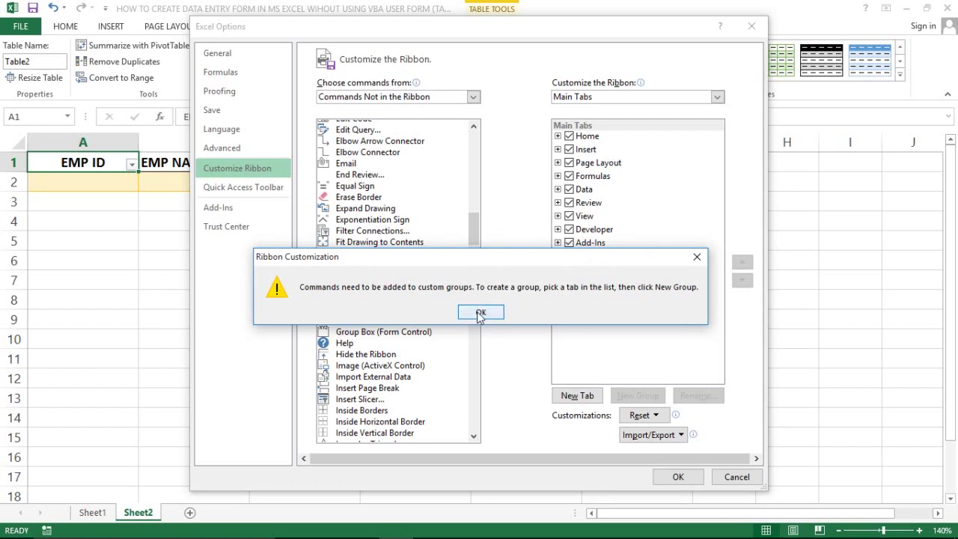
{"action": "left_click", "coordinate": [480, 313]}
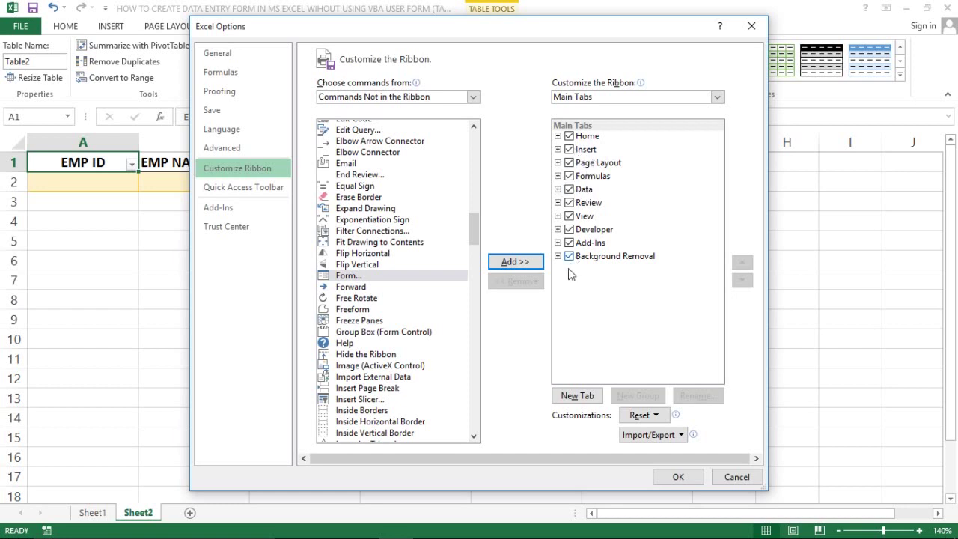
Step: Create a new custom tab, add Form... to its group, and rename the group Form
{"action": "left_click", "coordinate": [573, 396]}
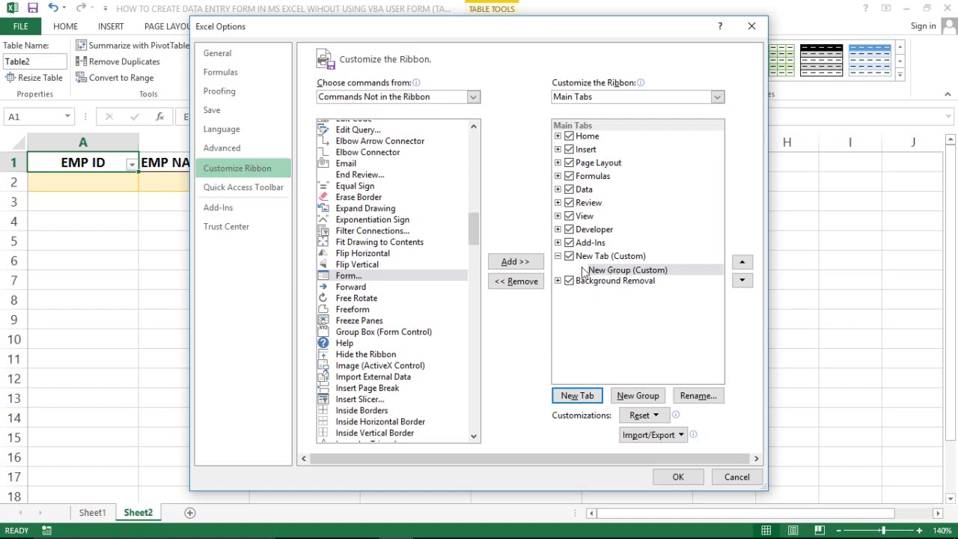
{"action": "left_click", "coordinate": [370, 276]}
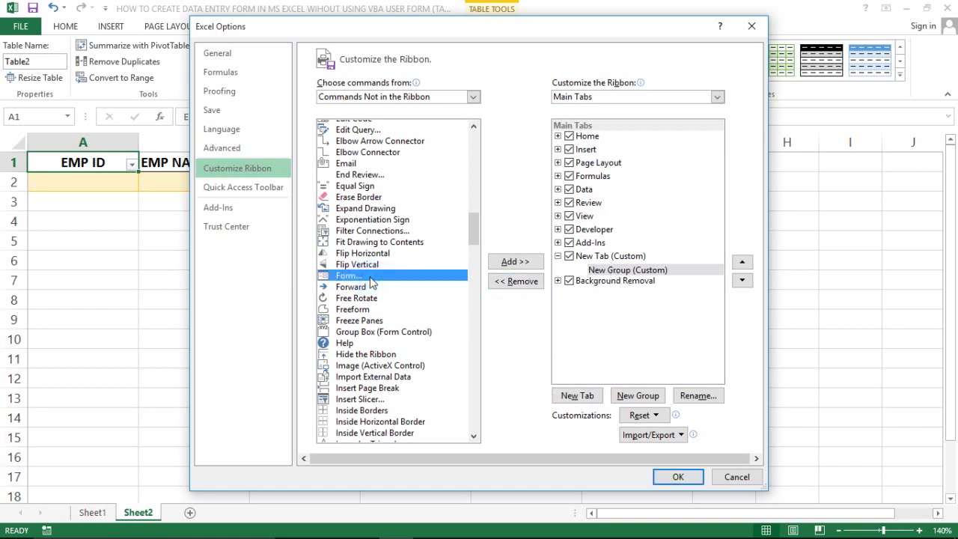
{"action": "left_click", "coordinate": [506, 263]}
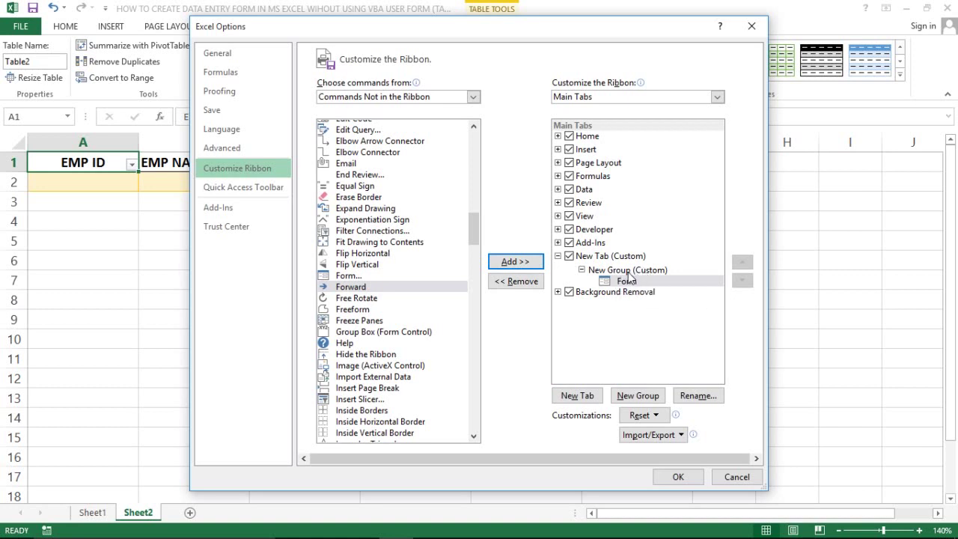
{"action": "right_click", "coordinate": [620, 271]}
{"action": "key", "text": "Escape"}
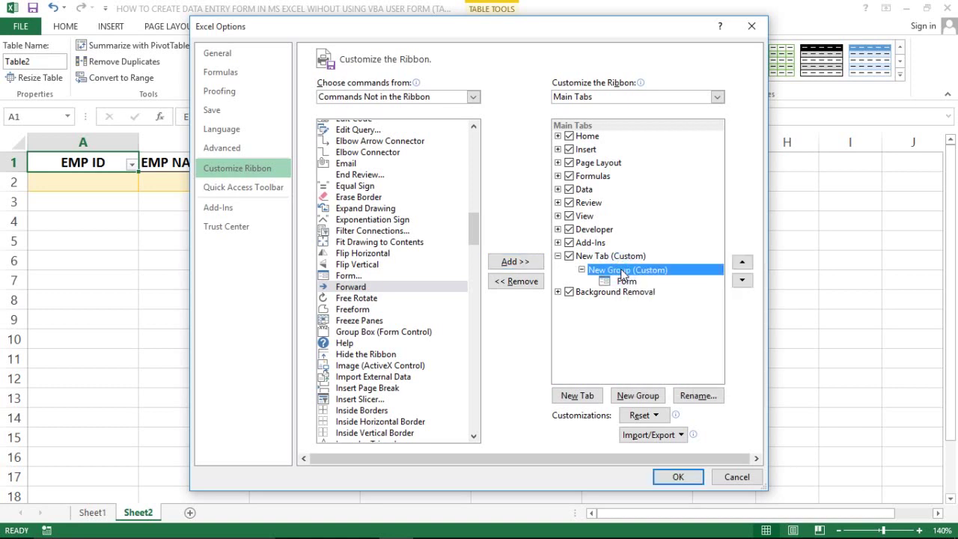
{"action": "right_click", "coordinate": [620, 269]}
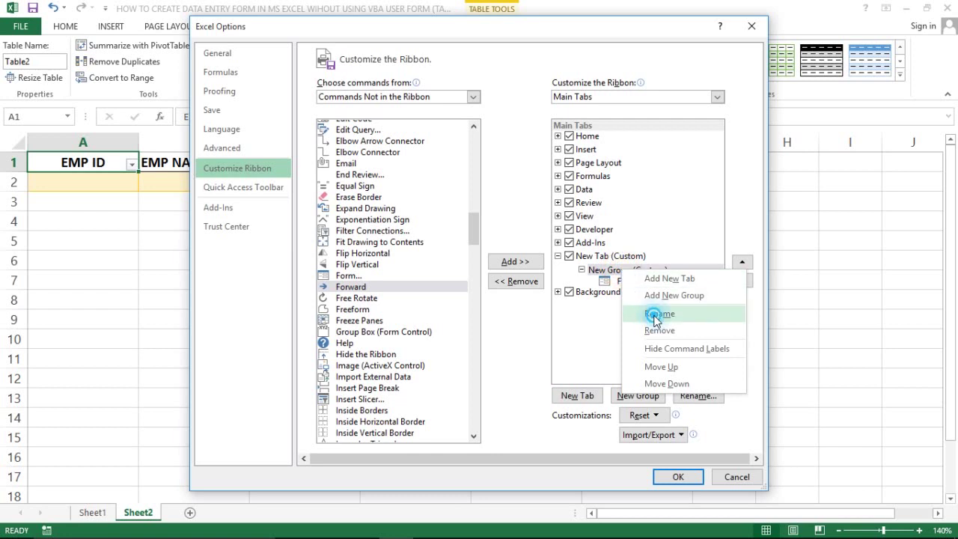
{"action": "left_click", "coordinate": [655, 314]}
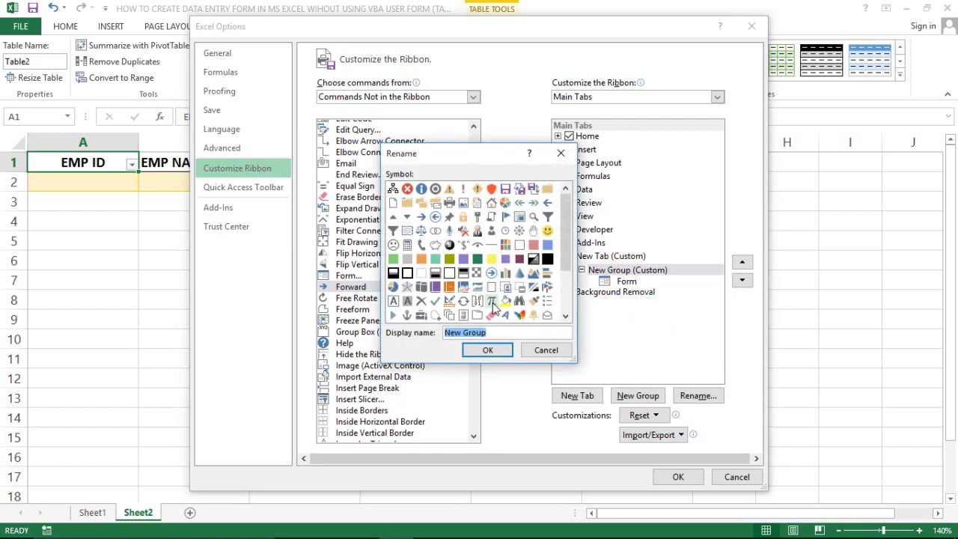
{"action": "type", "text": "Form"}
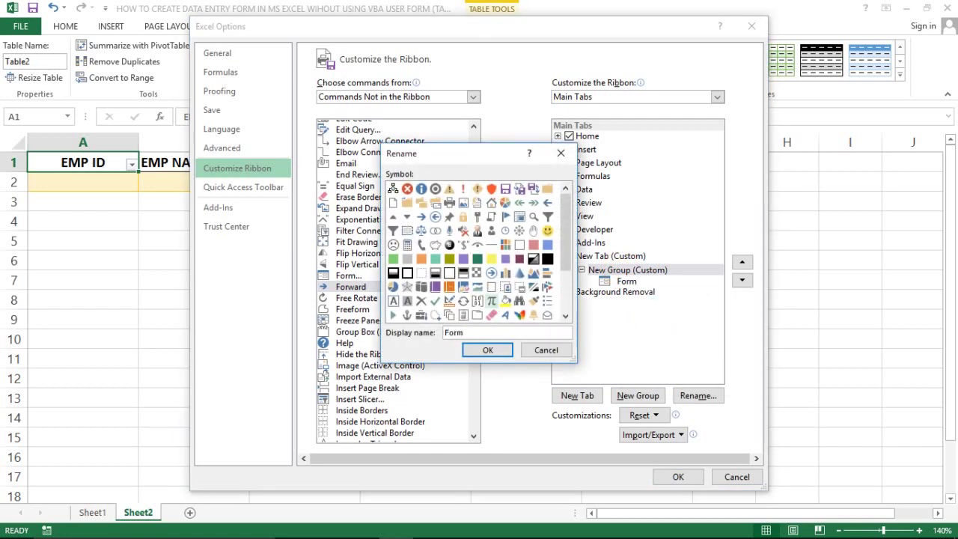
{"action": "left_click", "coordinate": [472, 350]}
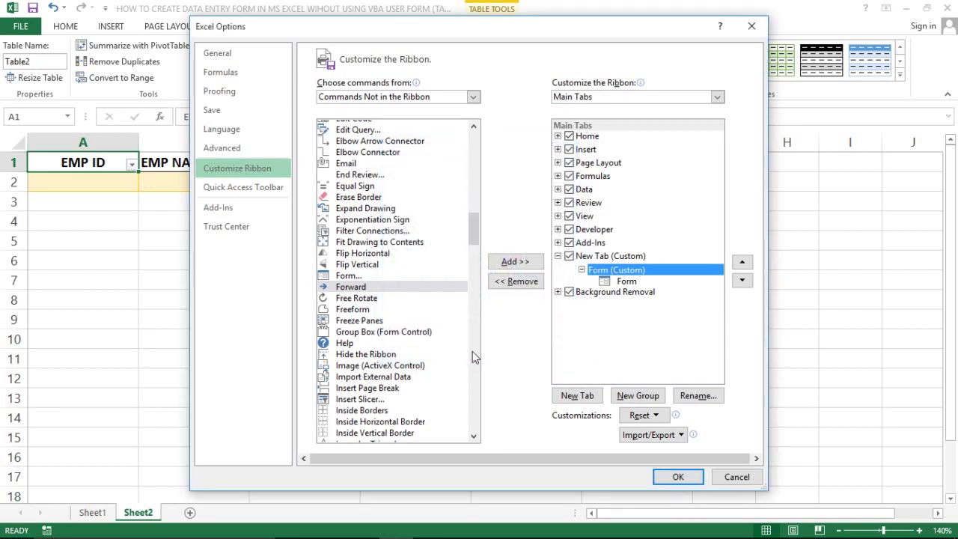
Step: Rename the new custom tab Data_Entry_Form and apply the ribbon changes
{"action": "left_click", "coordinate": [612, 257]}
{"action": "right_click", "coordinate": [609, 259]}
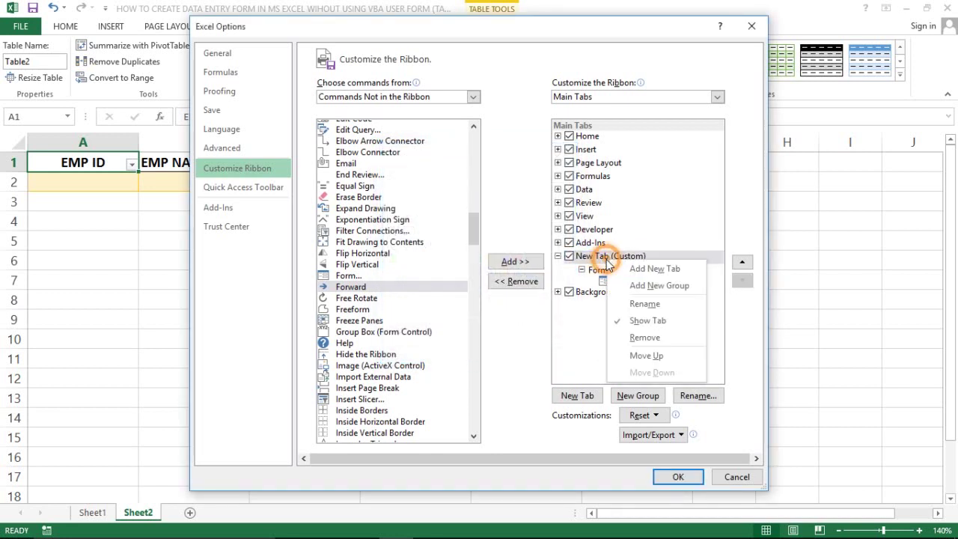
{"action": "left_click", "coordinate": [641, 303]}
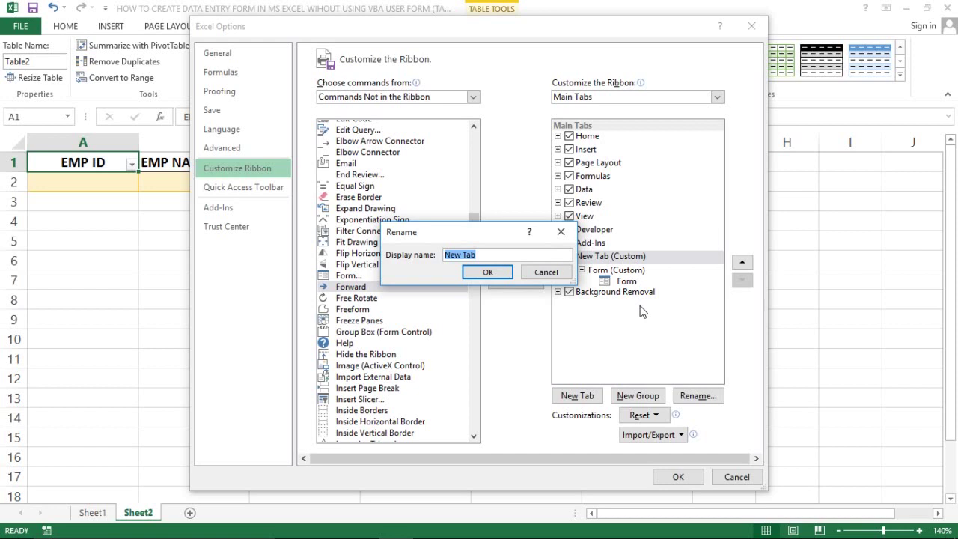
{"action": "type", "text": "DATA"}
{"action": "key", "text": "BackSpace"}
{"action": "key", "text": "BackSpace"}
{"action": "type", "text": "EN"}
{"action": "type", "text": "ntr"}
{"action": "type", "text": "m"}
{"action": "left_click", "coordinate": [477, 274]}
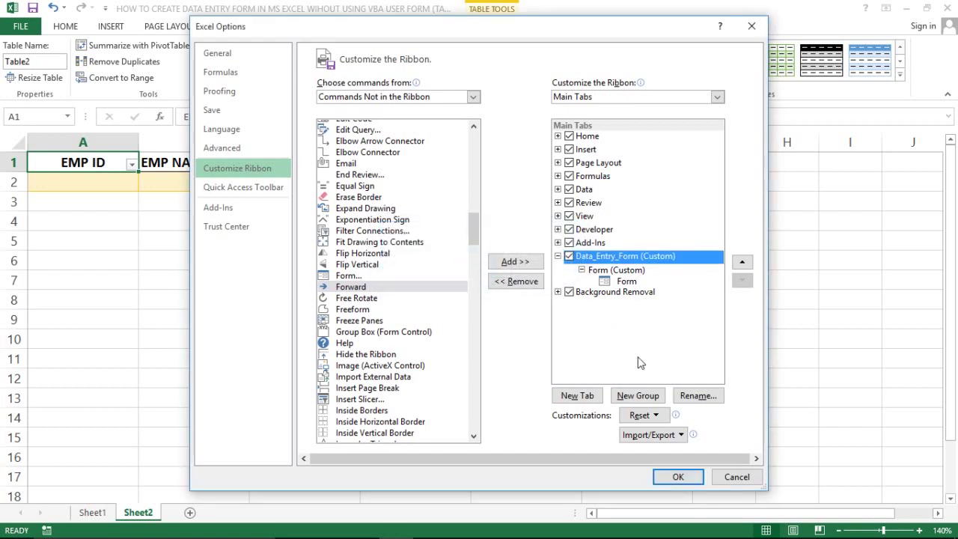
{"action": "left_click", "coordinate": [676, 477]}
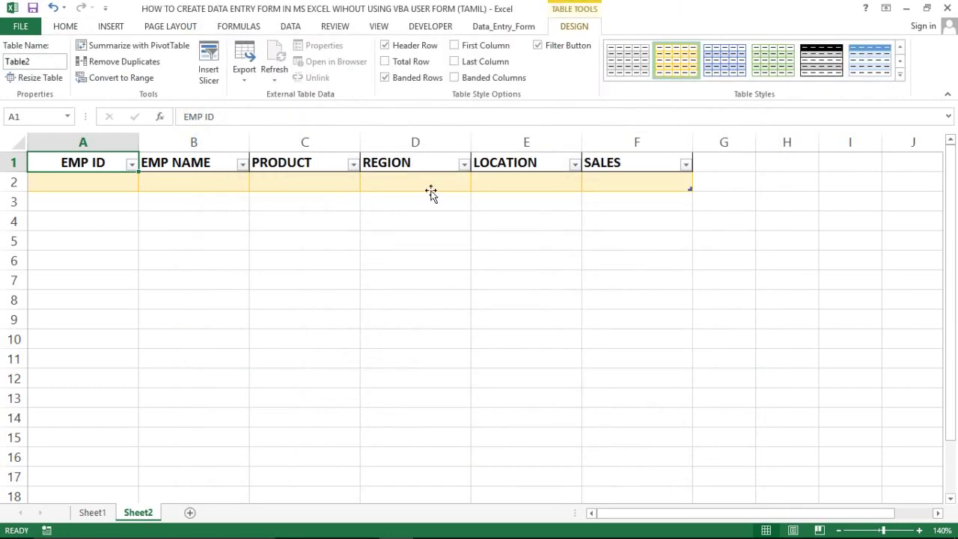
Step: Switch to the custom Data_Entry_Form ribbon tab showing its Form command
{"action": "left_click", "coordinate": [494, 28]}
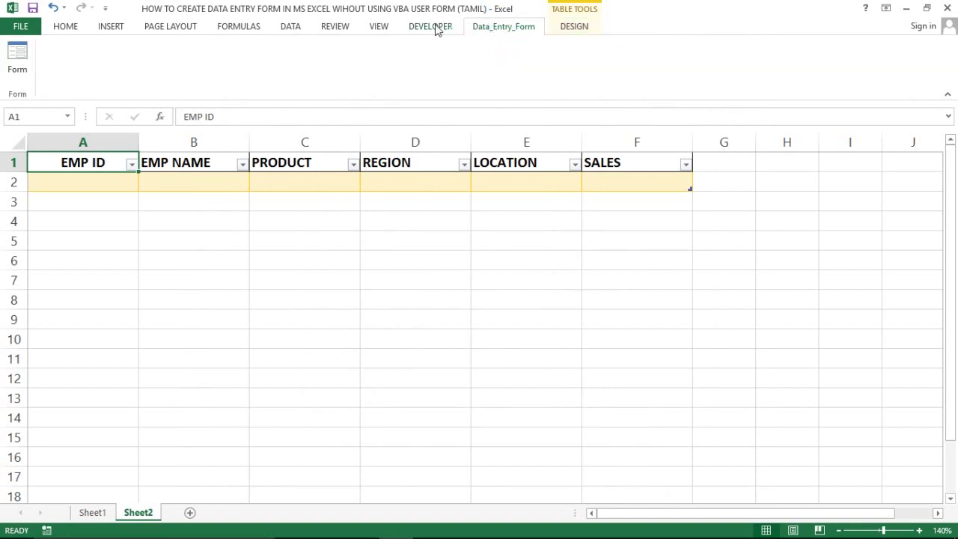
{"action": "left_click", "coordinate": [433, 27]}
{"action": "left_click", "coordinate": [494, 27]}
{"action": "left_click", "coordinate": [567, 28]}
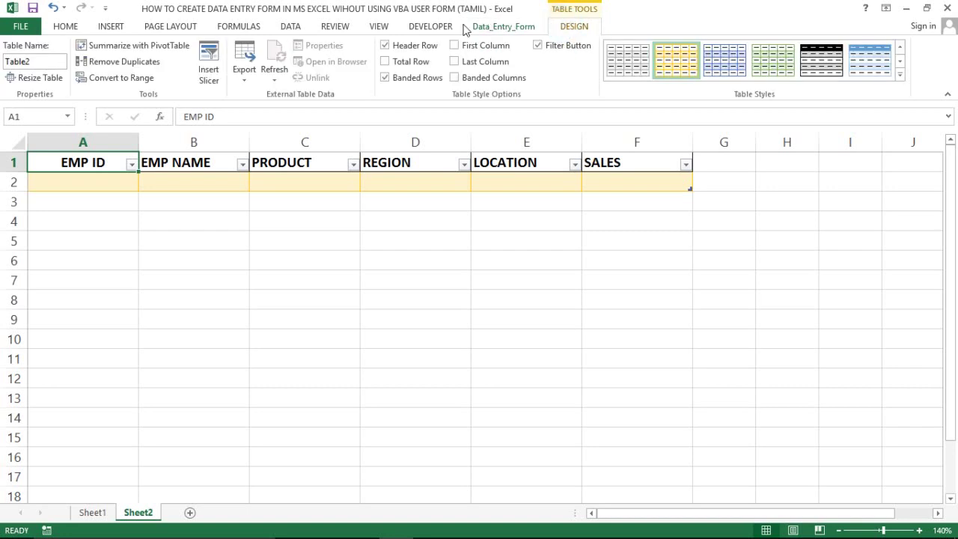
{"action": "left_click", "coordinate": [474, 27]}
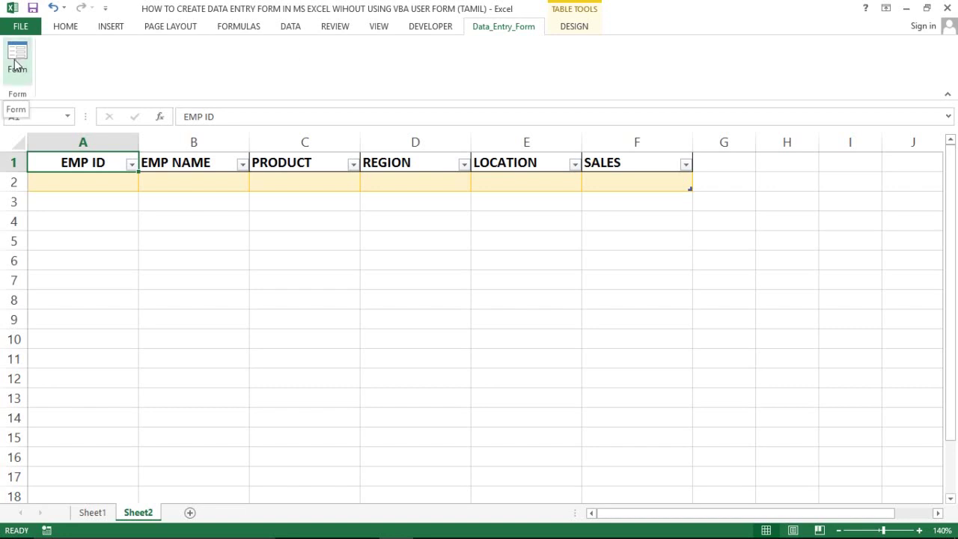
Step: Select the table range A1:F2 from the keyboard
{"action": "left_click", "coordinate": [67, 215]}
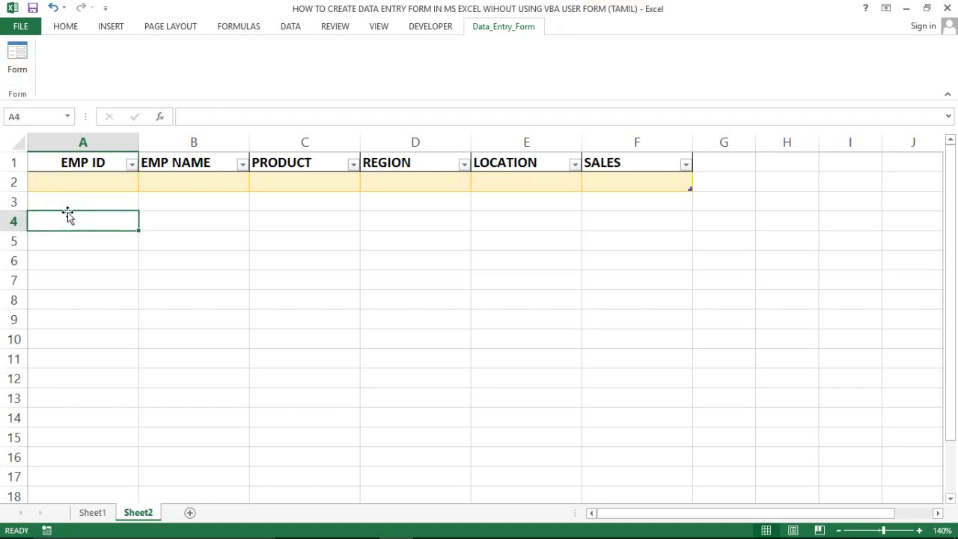
{"action": "key", "text": "Up"}
{"action": "key", "text": "Up"}
{"action": "key", "text": "Up"}
{"action": "key", "text": "shift+Down"}
{"action": "key", "text": "shift+Right"}
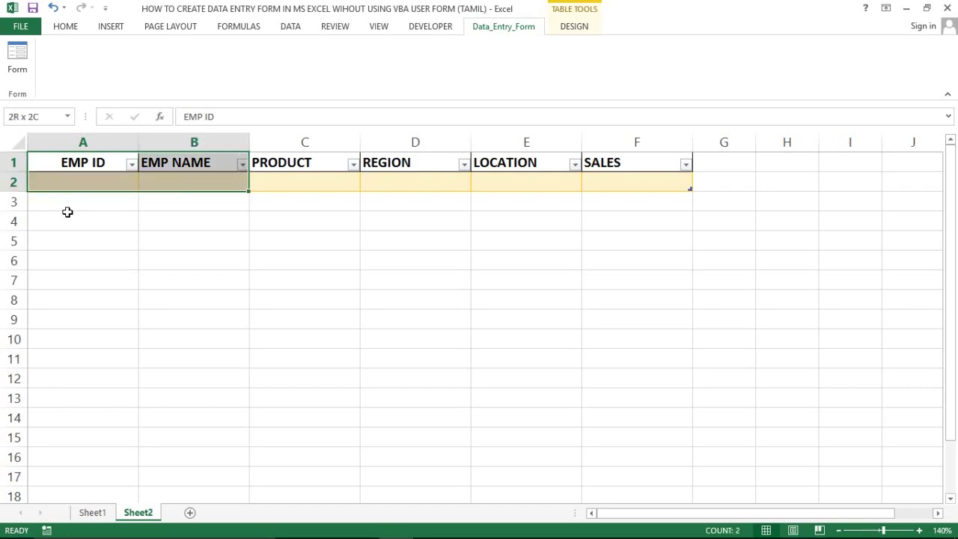
{"action": "key", "text": "shift+Right"}
{"action": "key", "text": "shift+Right"}
{"action": "key", "text": "shift+Right"}
{"action": "key", "text": "shift+Right"}
{"action": "key", "text": "shift+Left"}
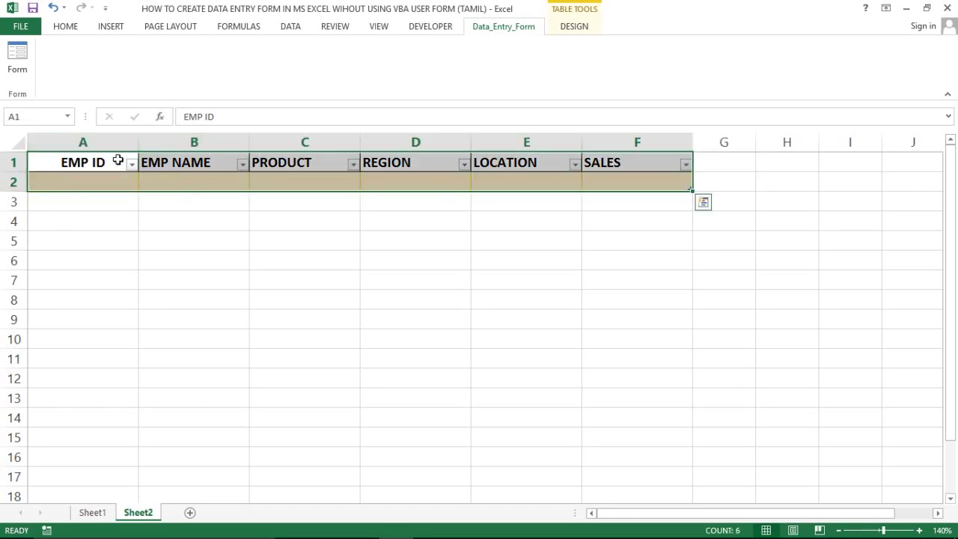
Step: Enter record 1234 with an employee name and Chennai location through the data form, saving it as row 2
{"action": "left_click", "coordinate": [17, 58]}
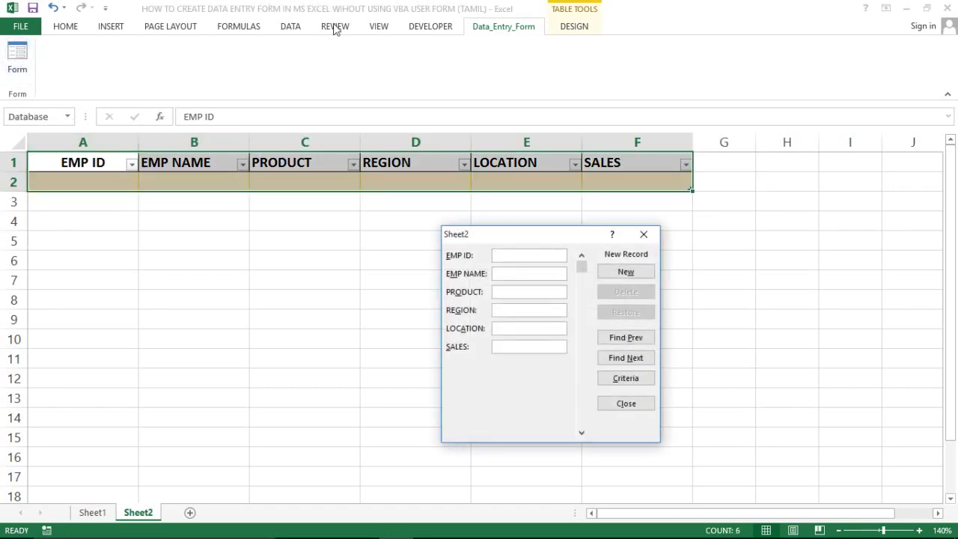
{"action": "left_click_drag", "start_coordinate": [490, 237], "coordinate": [464, 255]}
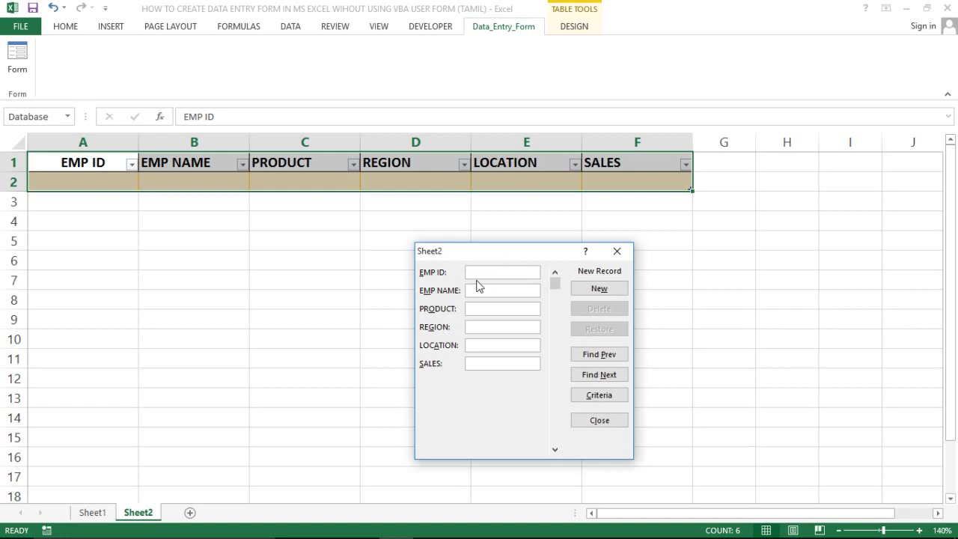
{"action": "type", "text": "1234"}
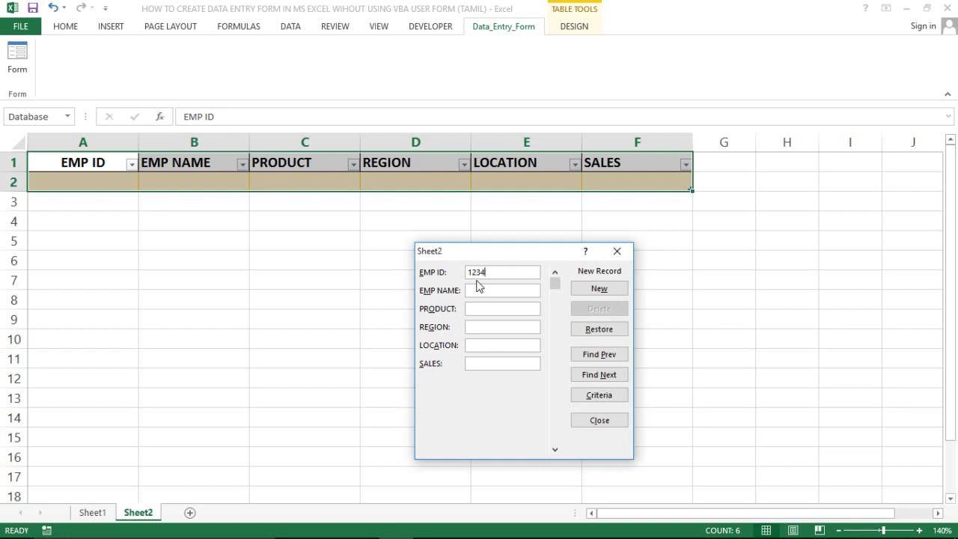
{"action": "left_click", "coordinate": [487, 292]}
{"action": "type", "text": "Ra"}
{"action": "type", "text": "gu"}
{"action": "type", "text": "apto"}
{"action": "type", "text": "h"}
{"action": "key", "text": "Tab"}
{"action": "type", "text": "Chenn"}
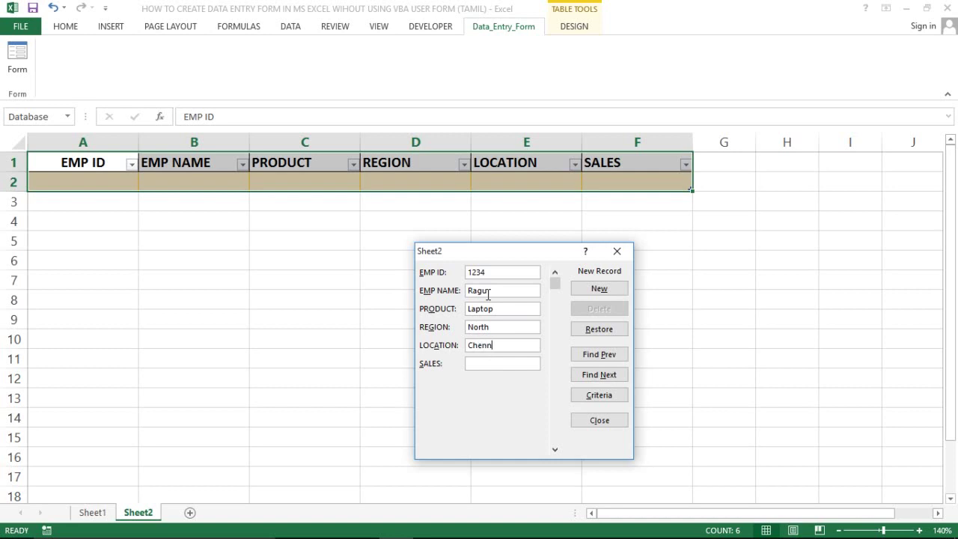
{"action": "type", "text": "ai"}
{"action": "key", "text": "Return"}
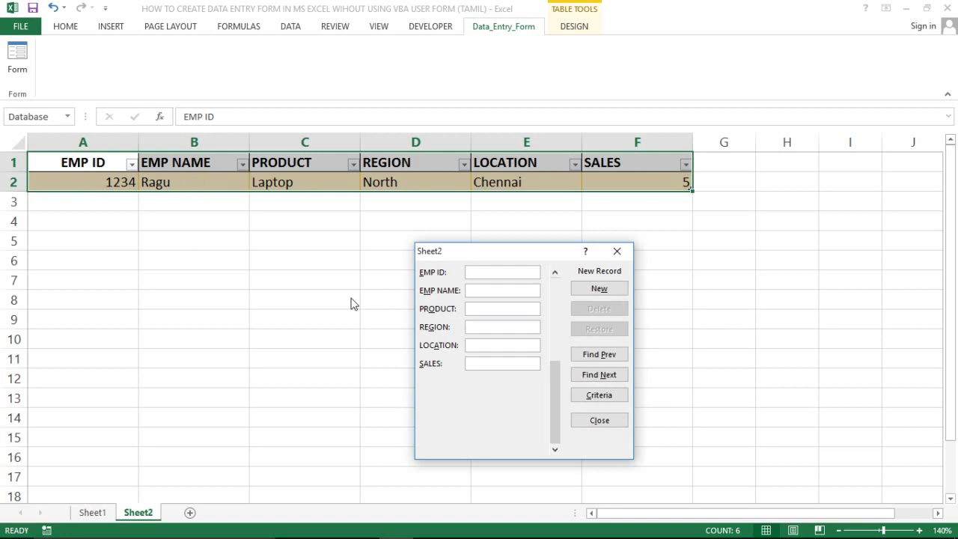
Step: Enter records 2451 (Car, West, Trichy, 3) and 1365 (Bike, South, Trichy, 5) in the form
{"action": "type", "text": "2"}
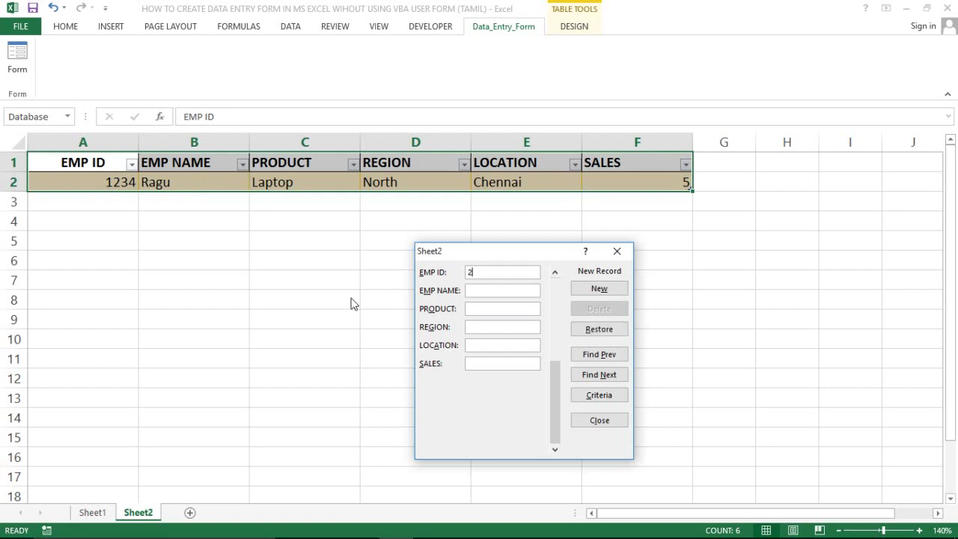
{"action": "type", "text": "451"}
{"action": "type", "text": "Ra"}
{"action": "type", "text": "Car"}
{"action": "type", "text": "West"}
{"action": "type", "text": "Tric"}
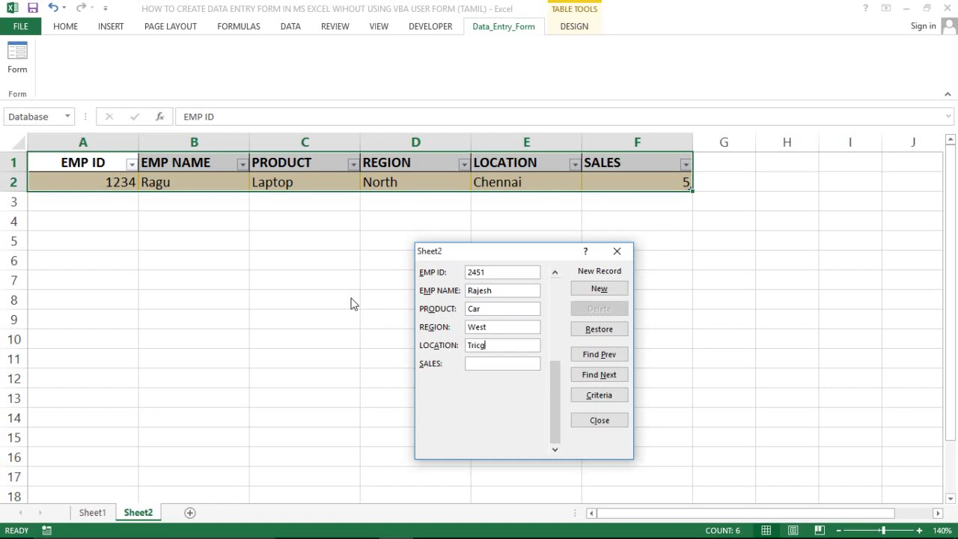
{"action": "type", "text": "hy"}
{"action": "type", "text": "We"}
{"action": "key", "text": "BackSpace"}
{"action": "key", "text": "BackSpace"}
{"action": "key", "text": "BackSpace"}
{"action": "key", "text": "BackSpace"}
{"action": "key", "text": "Return"}
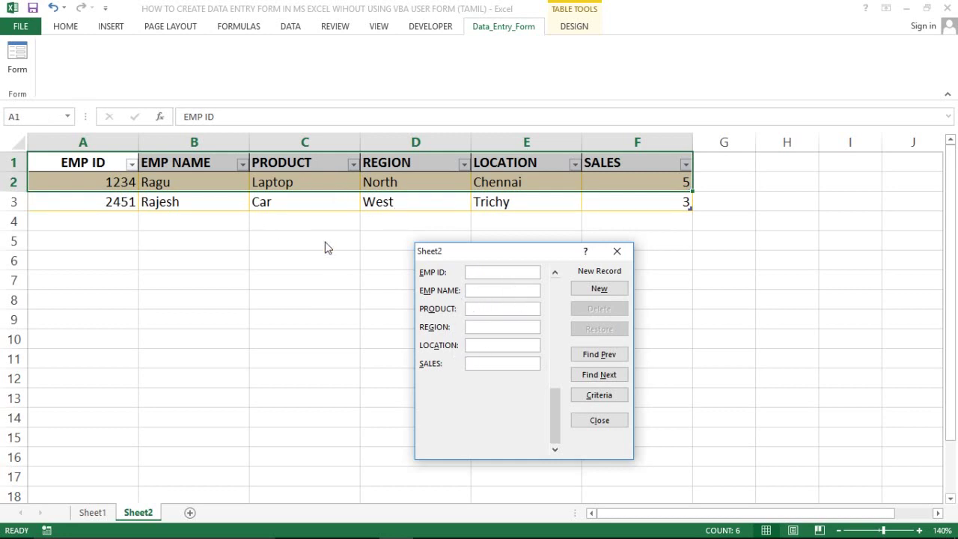
{"action": "type", "text": "1"}
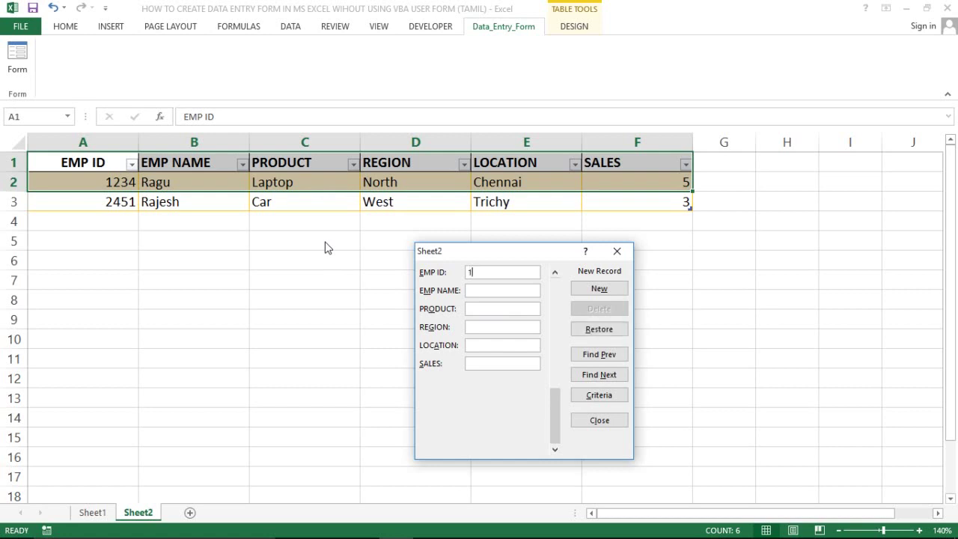
{"action": "type", "text": "3652"}
{"action": "key", "text": "BackSpace"}
{"action": "key", "text": "Tab"}
{"action": "type", "text": "s"}
{"action": "type", "text": "isgh"}
{"action": "type", "text": "Bik"}
{"action": "type", "text": "South"}
{"action": "type", "text": "Trich"}
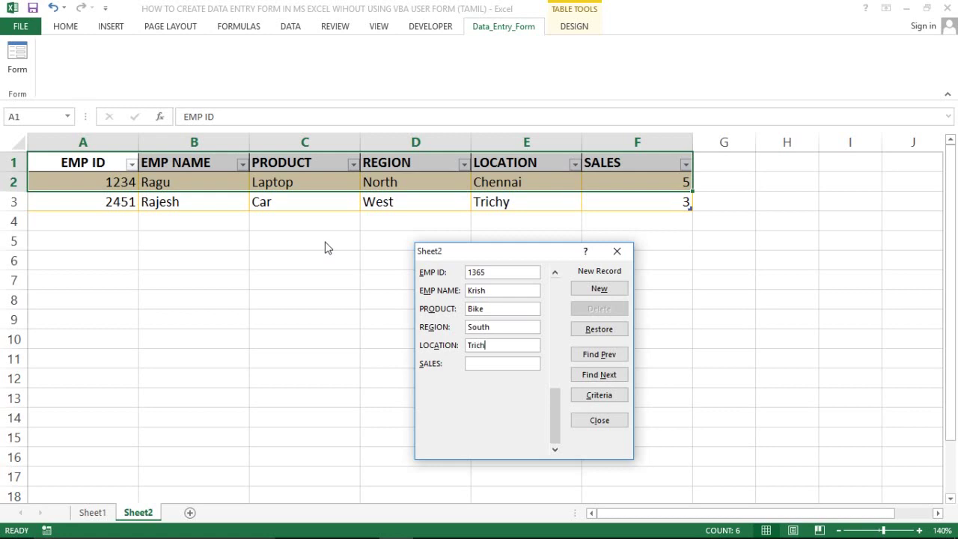
{"action": "type", "text": "y"}
{"action": "type", "text": "5"}
{"action": "key", "text": "Return"}
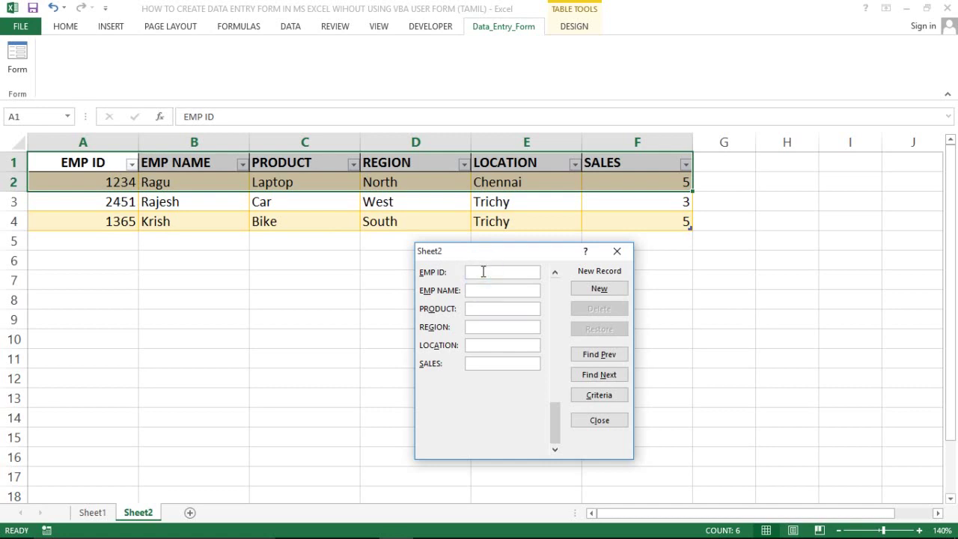
Step: Add record 4521 with Car, East, Perambalur and sales 4 as row 5
{"action": "type", "text": "452"}
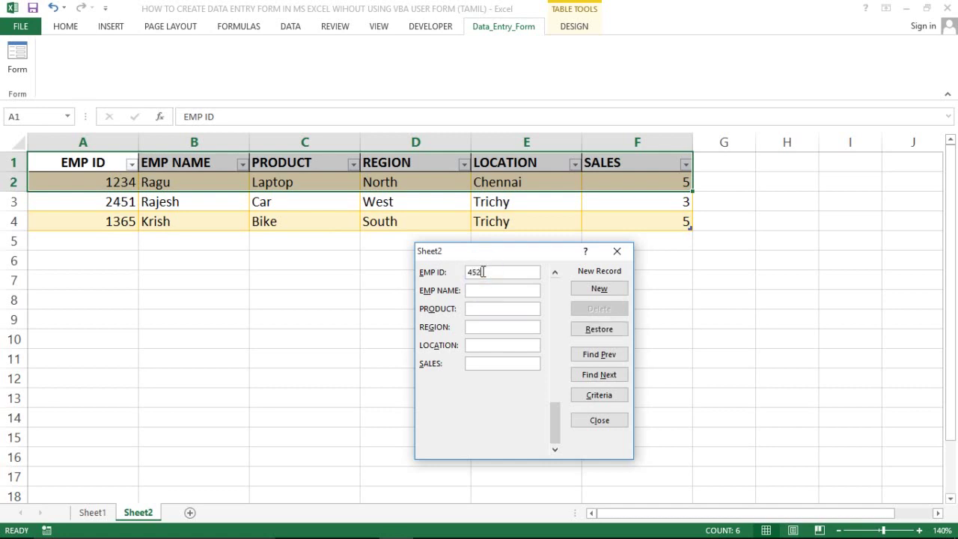
{"action": "type", "text": "1"}
{"action": "left_click", "coordinate": [481, 291]}
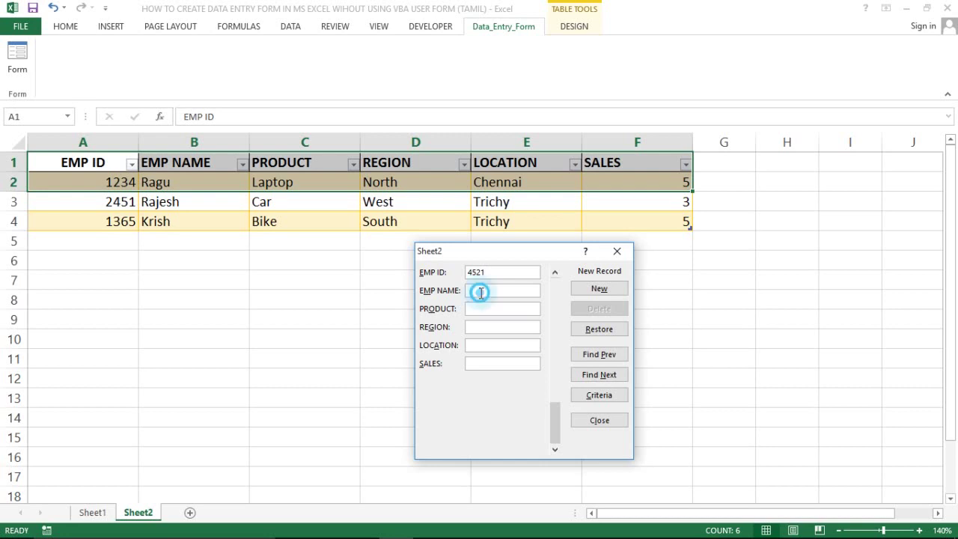
{"action": "type", "text": "Ram"}
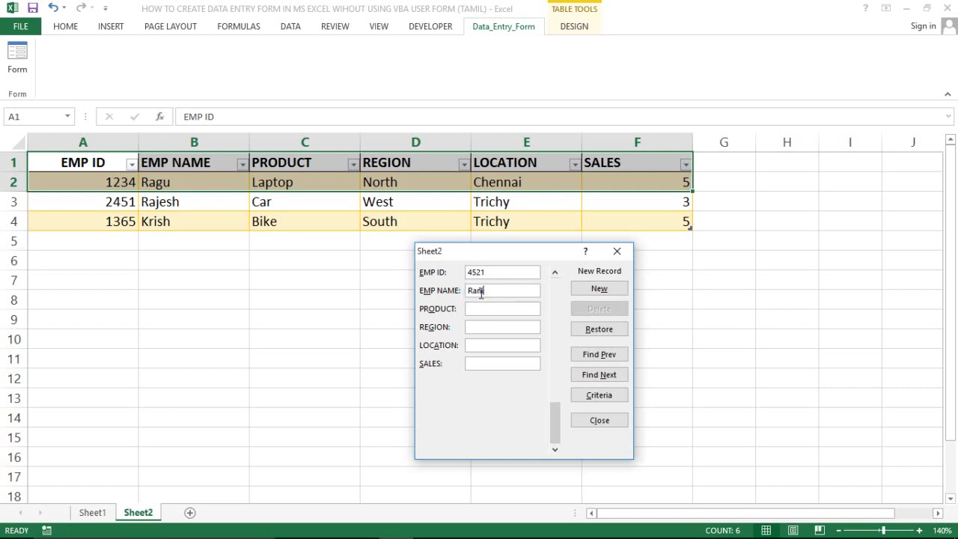
{"action": "type", "text": "kumar"}
{"action": "key", "text": "Tab"}
{"action": "type", "text": "Car"}
{"action": "type", "text": "Eas"}
{"action": "type", "text": "t"}
{"action": "key", "text": "BackSpace"}
{"action": "key", "text": "BackSpace"}
{"action": "key", "text": "BackSpace"}
{"action": "key", "text": "BackSpace"}
{"action": "type", "text": "Eas"}
{"action": "type", "text": "t"}
{"action": "type", "text": "Per"}
{"action": "type", "text": "amba"}
{"action": "type", "text": "lur"}
{"action": "key", "text": "Tab"}
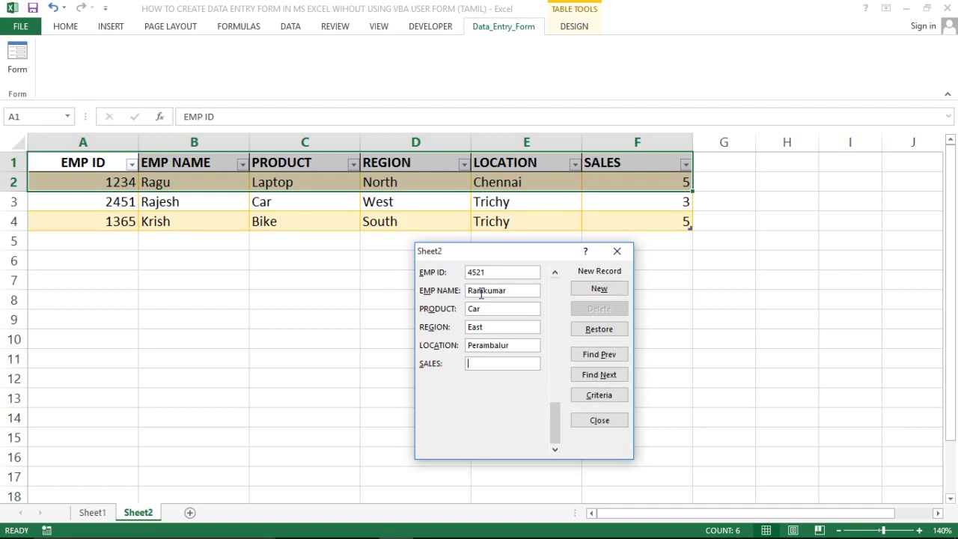
{"action": "type", "text": "4"}
{"action": "key", "text": "Return"}
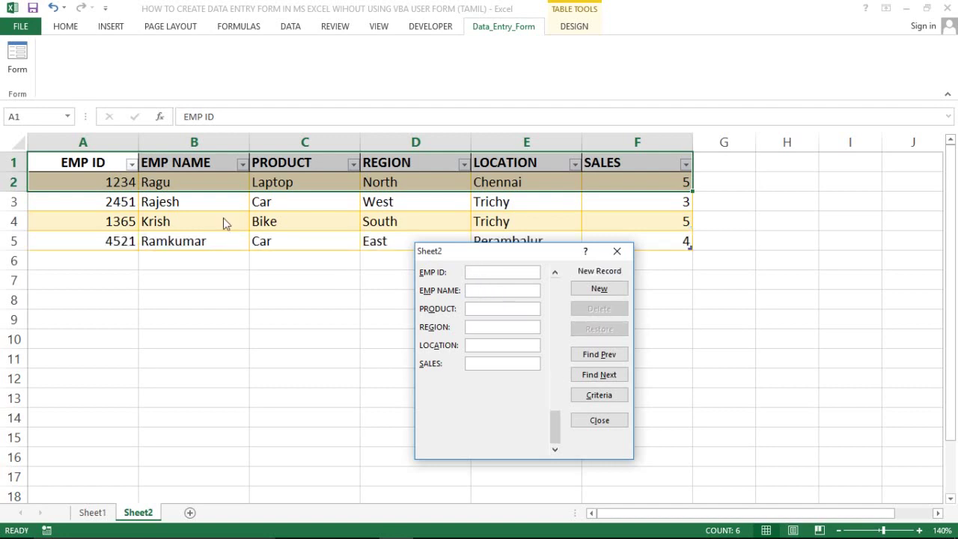
Step: Add record 4577 with Laptop, North, Chennai and sales 6 as the next row
{"action": "left_click", "coordinate": [500, 270]}
{"action": "type", "text": "4577"}
{"action": "key", "text": "Tab"}
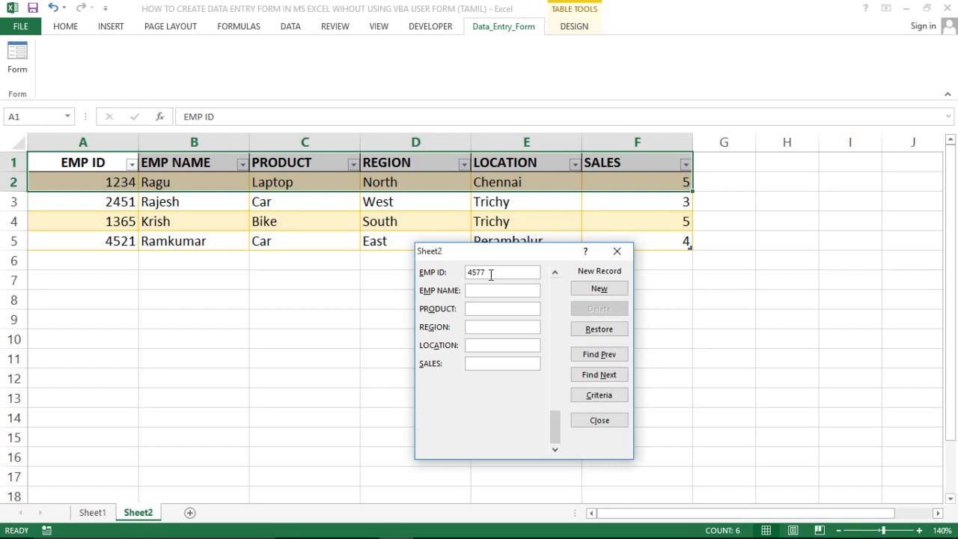
{"action": "type", "text": "Ba"}
{"action": "type", "text": "bu"}
{"action": "type", "text": "L"}
{"action": "type", "text": "aptop"}
{"action": "key", "text": "Tab"}
{"action": "type", "text": "Nor"}
{"action": "type", "text": "th"}
{"action": "type", "text": "Chennai"}
{"action": "key", "text": "Tab"}
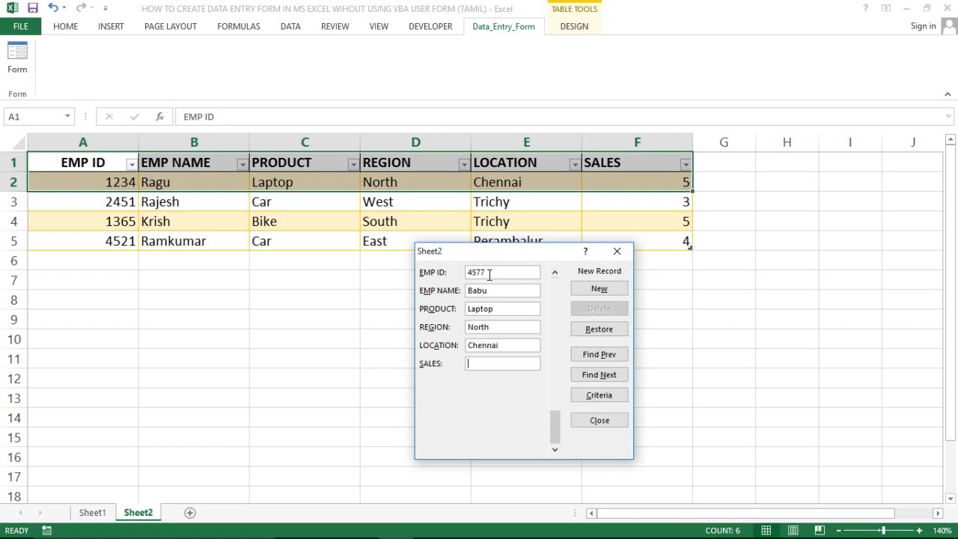
{"action": "type", "text": "6"}
{"action": "key", "text": "Return"}
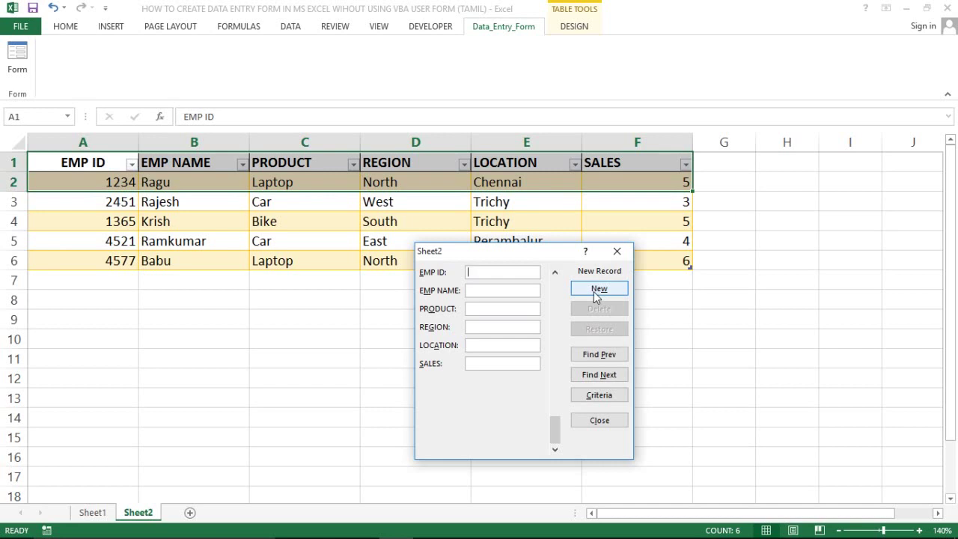
Step: Browse back to record 1, forward to record 5, then return from a blank New record to 5 of 5
{"action": "left_click", "coordinate": [590, 363]}
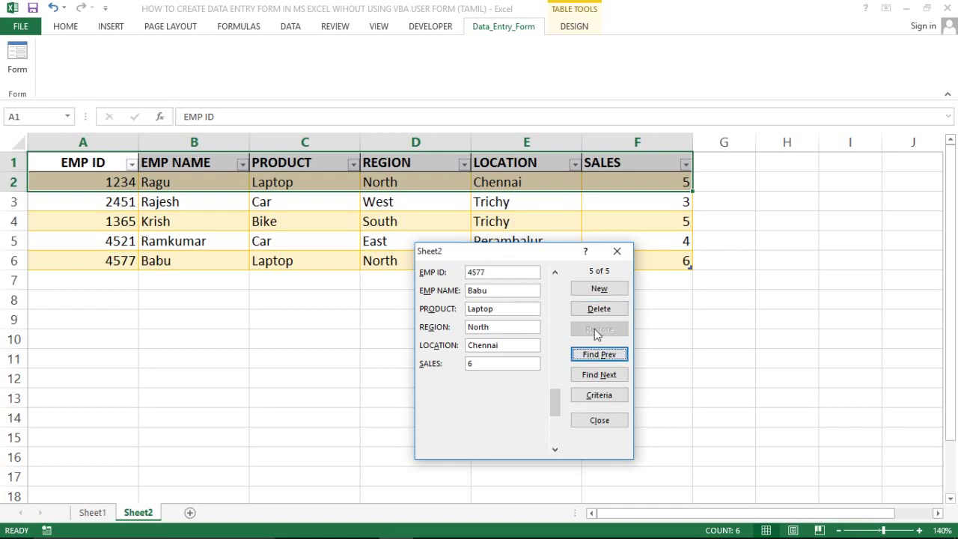
{"action": "left_click", "coordinate": [588, 355]}
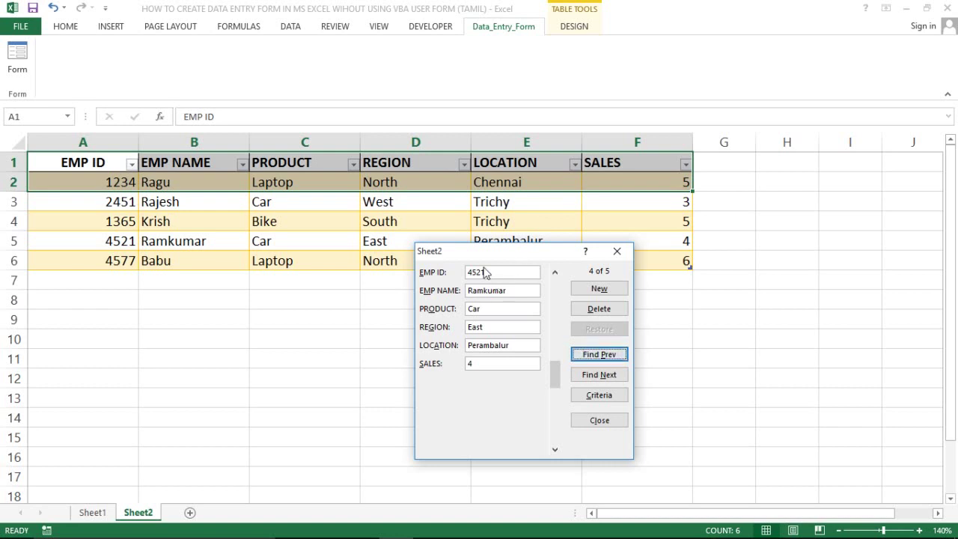
{"action": "left_click", "coordinate": [607, 355]}
{"action": "left_click", "coordinate": [607, 356]}
{"action": "left_click", "coordinate": [606, 356]}
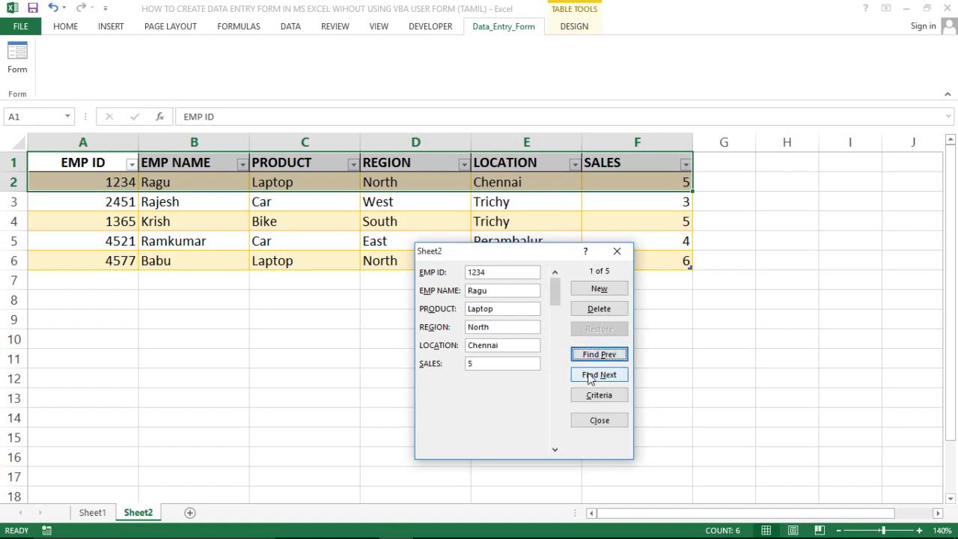
{"action": "left_click", "coordinate": [590, 376]}
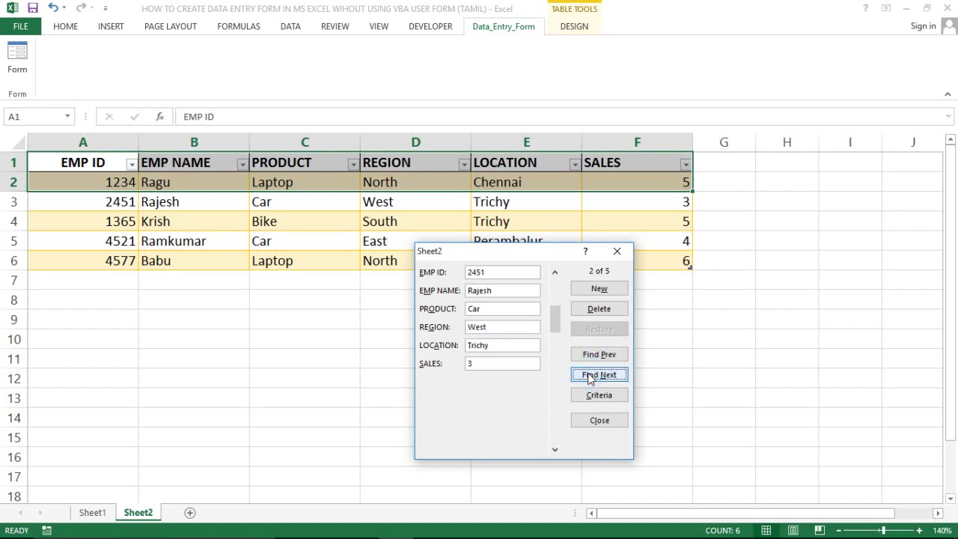
{"action": "left_click", "coordinate": [590, 376]}
{"action": "left_click", "coordinate": [589, 376]}
{"action": "left_click", "coordinate": [589, 376]}
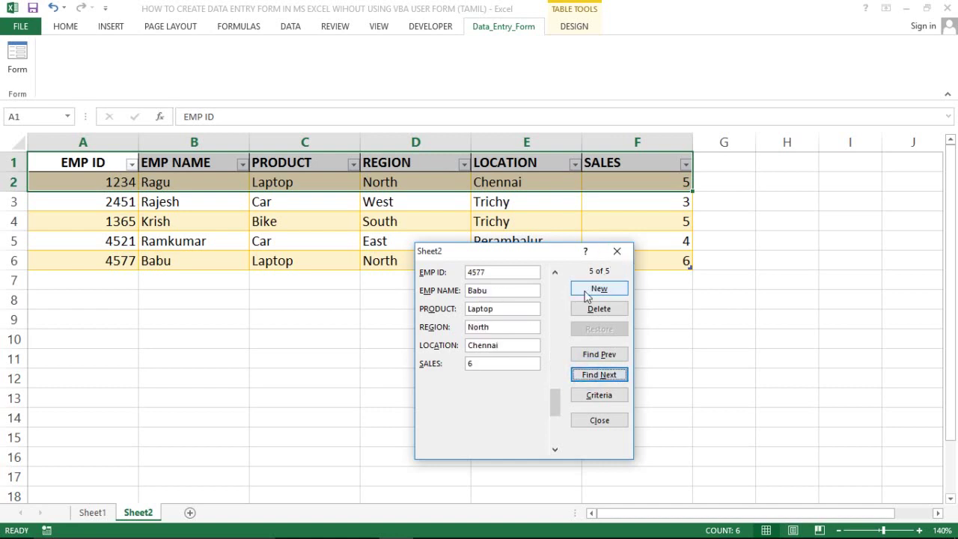
{"action": "left_click", "coordinate": [587, 294]}
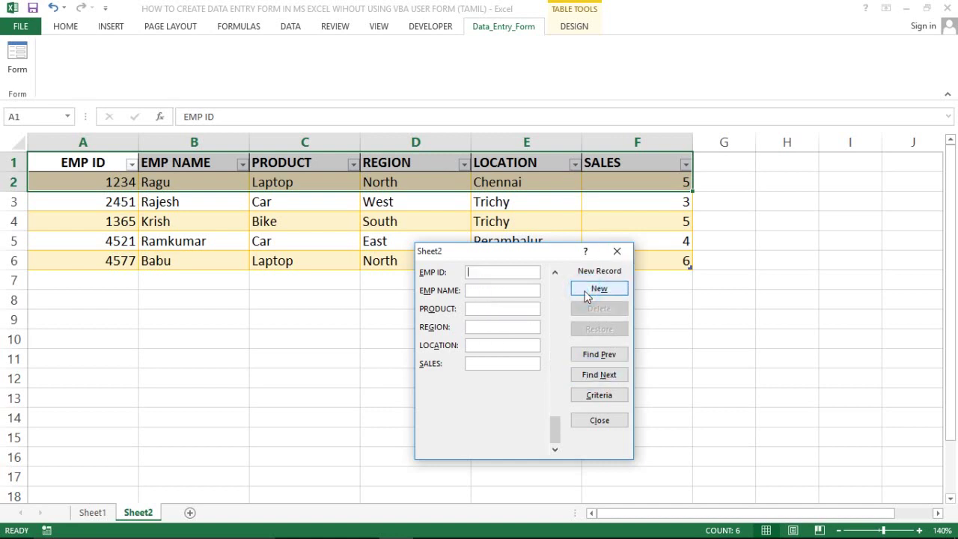
{"action": "left_click", "coordinate": [483, 272]}
{"action": "left_click", "coordinate": [591, 356]}
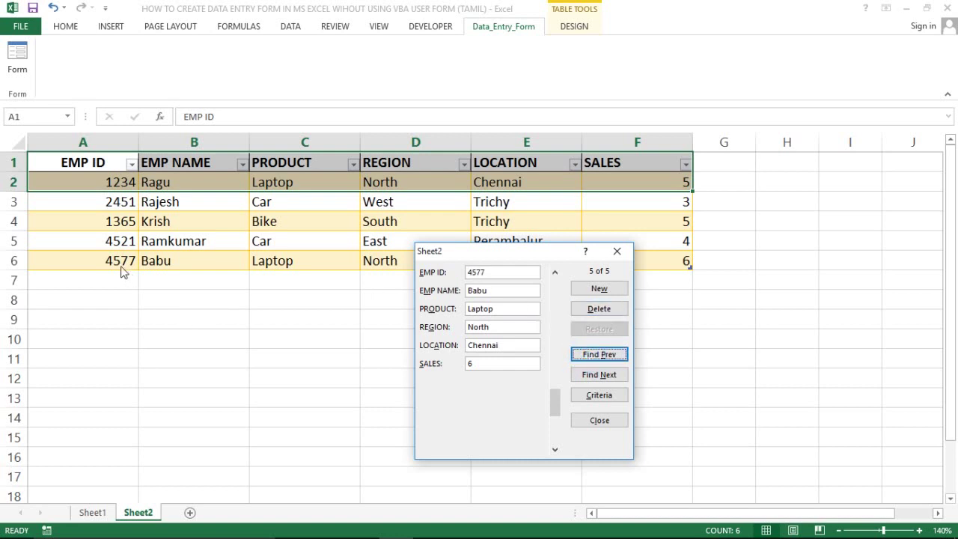
Step: Delete record 5 (Laptop, North, Chennai, sales 6) and confirm the permanent-deletion warning
{"action": "left_click", "coordinate": [597, 311]}
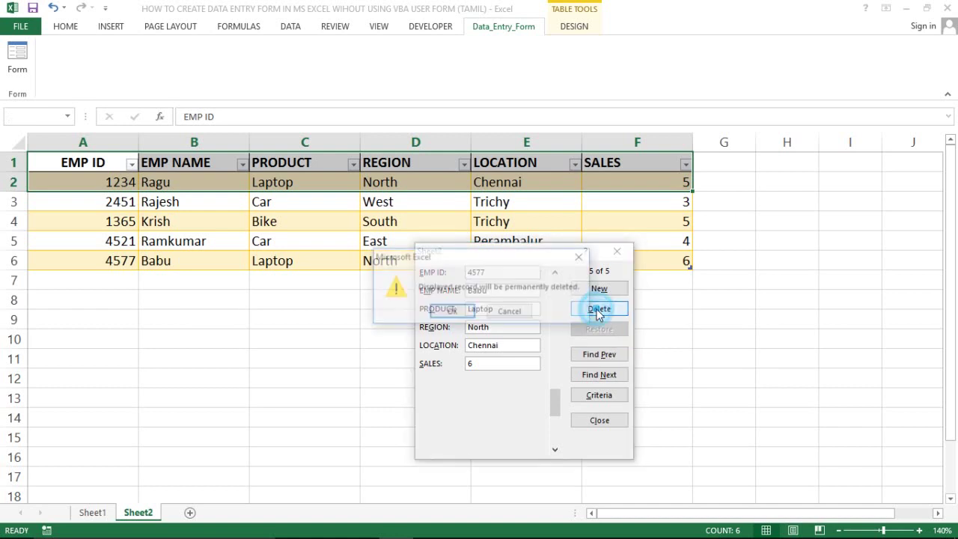
{"action": "left_click", "coordinate": [449, 313]}
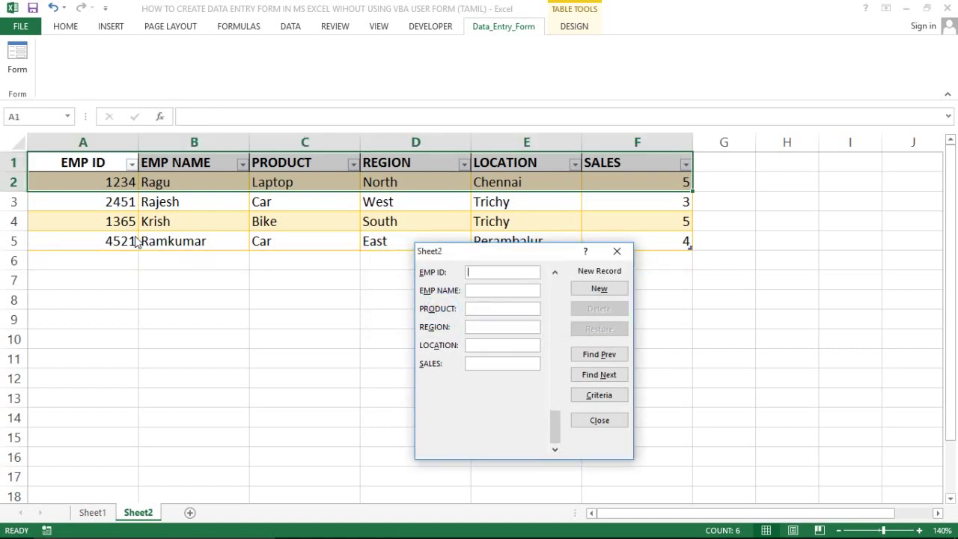
Step: Run a Criteria search for LOCATION Trichy, then submit Trichy again, creating a new row
{"action": "left_click", "coordinate": [593, 401]}
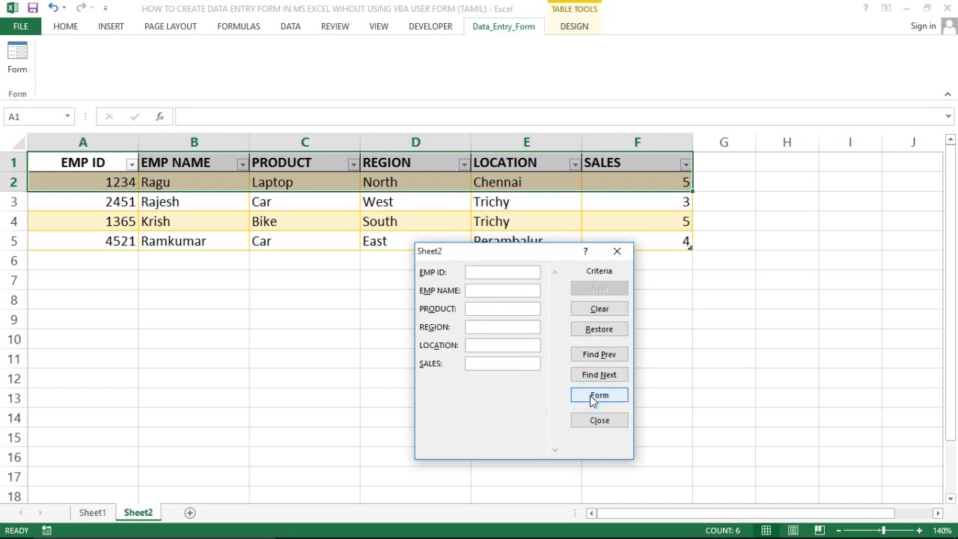
{"action": "left_click", "coordinate": [483, 344]}
{"action": "type", "text": "Tri"}
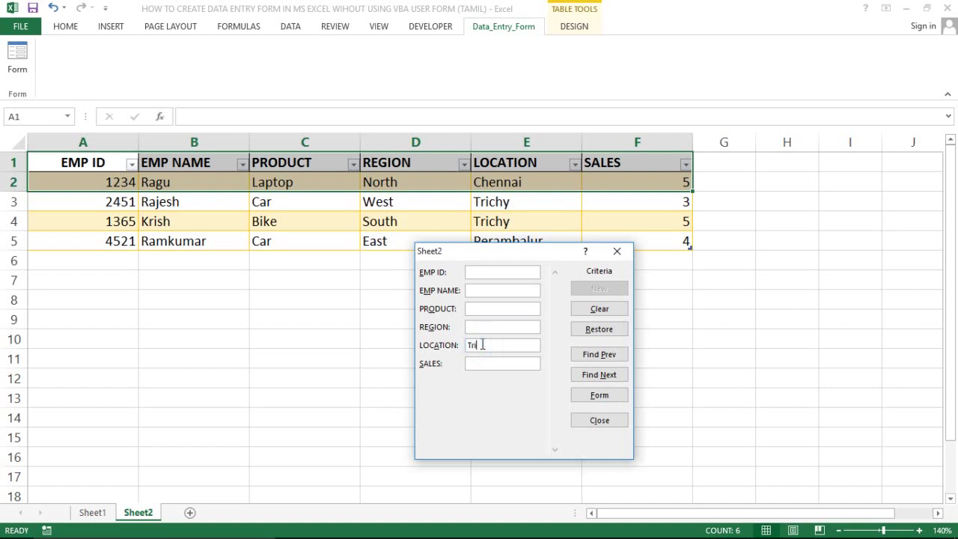
{"action": "type", "text": "chy"}
{"action": "key", "text": "Return"}
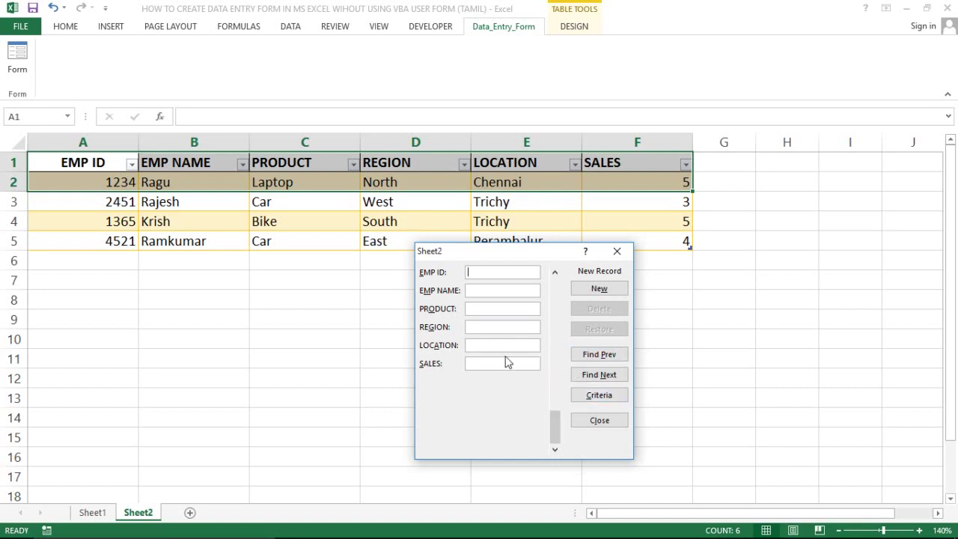
{"action": "left_click", "coordinate": [490, 344]}
{"action": "left_click", "coordinate": [485, 344]}
{"action": "left_click", "coordinate": [485, 344]}
{"action": "left_click", "coordinate": [485, 345]}
{"action": "type", "text": "Tric"}
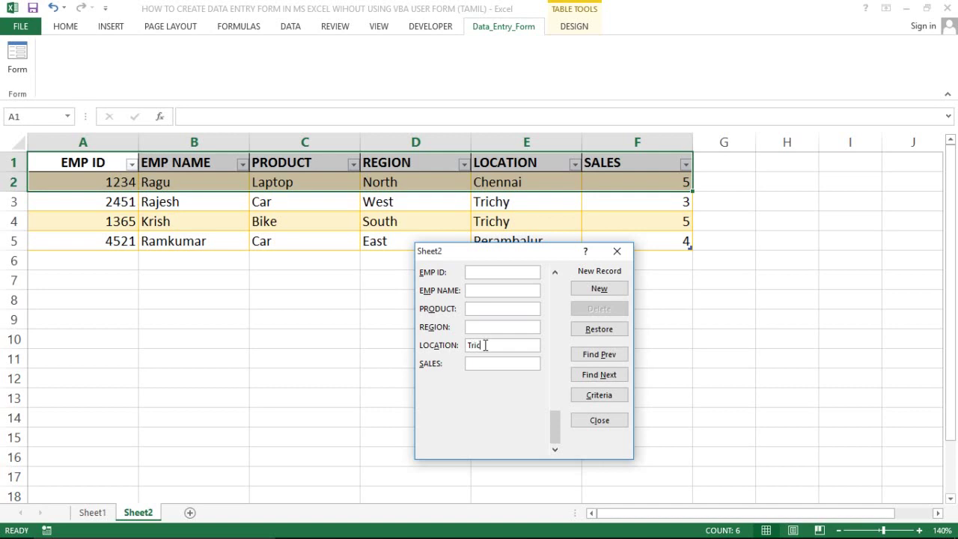
{"action": "type", "text": "hy"}
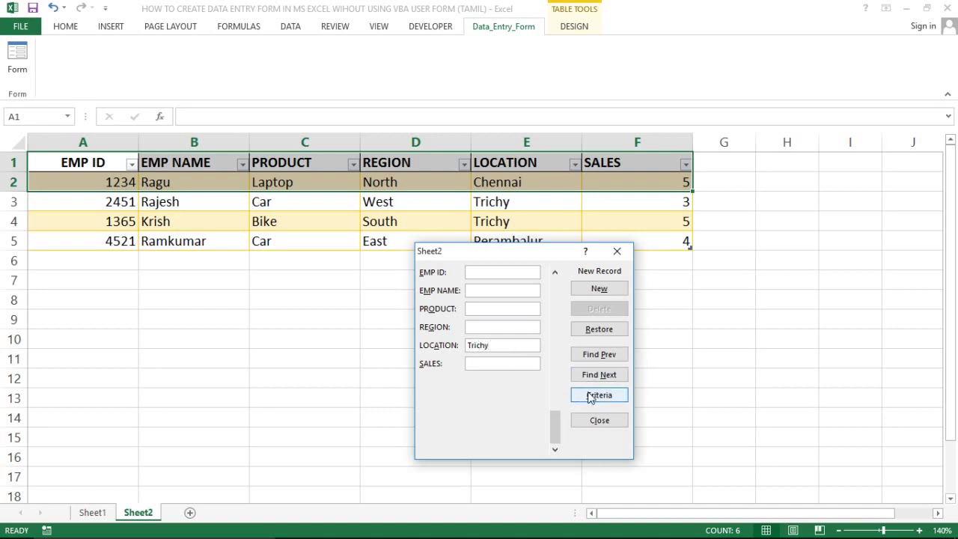
{"action": "key", "text": "Return"}
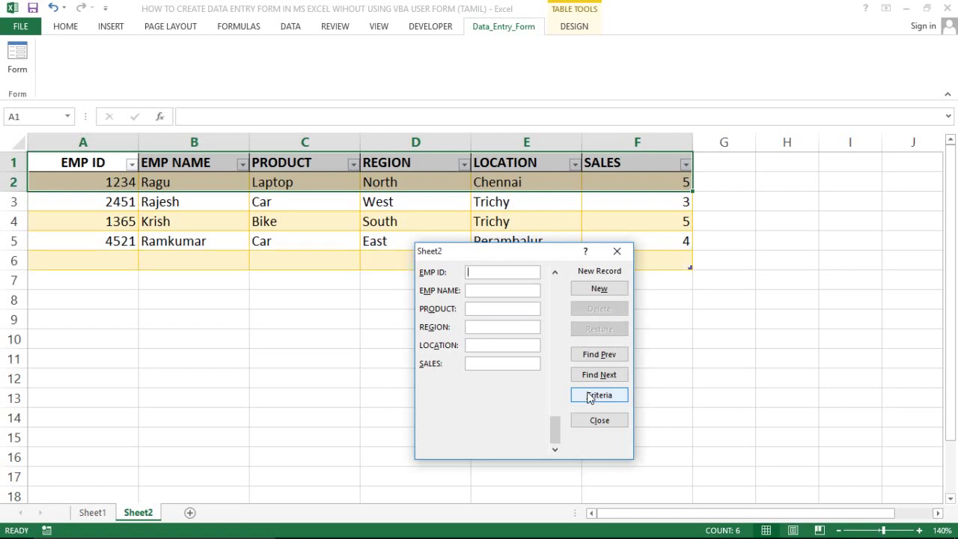
Step: In Criteria mode, clear, restore and clear the Trichy criterion, then return to the form
{"action": "left_click", "coordinate": [487, 290]}
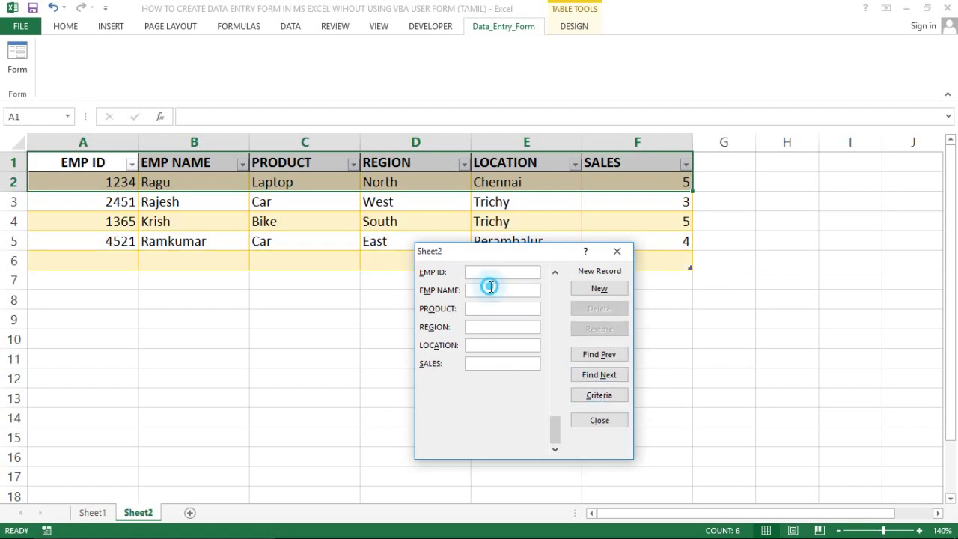
{"action": "left_click", "coordinate": [481, 328]}
{"action": "left_click", "coordinate": [588, 395]}
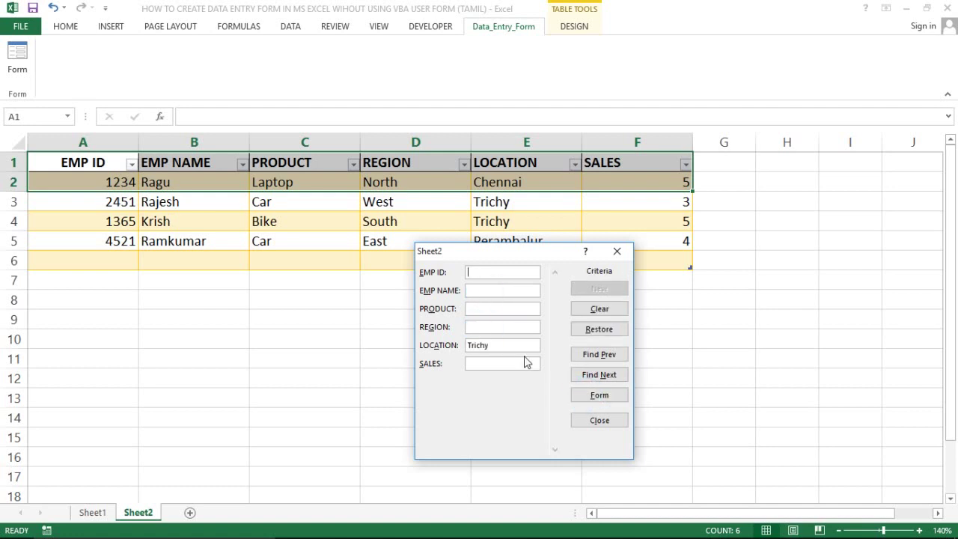
{"action": "left_click", "coordinate": [598, 308]}
{"action": "left_click", "coordinate": [587, 331]}
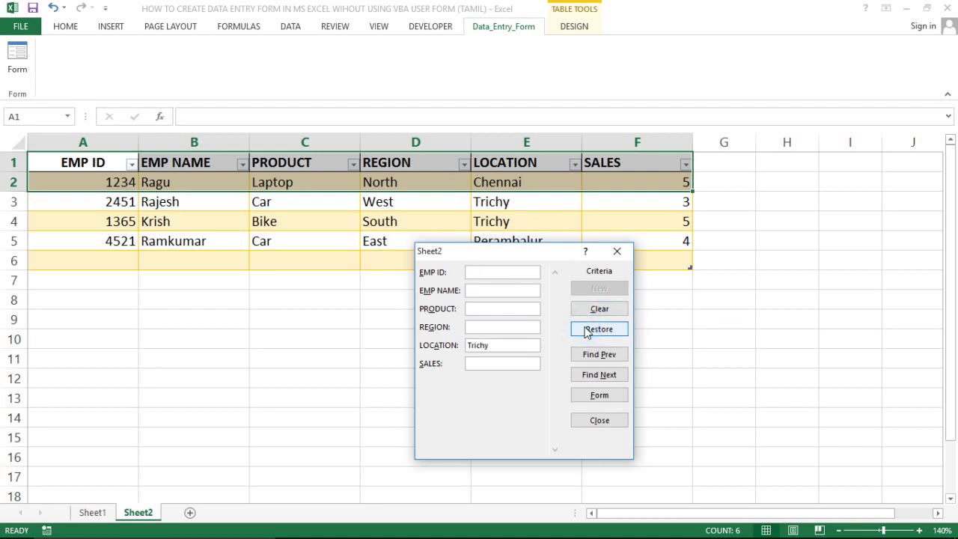
{"action": "left_click", "coordinate": [597, 314]}
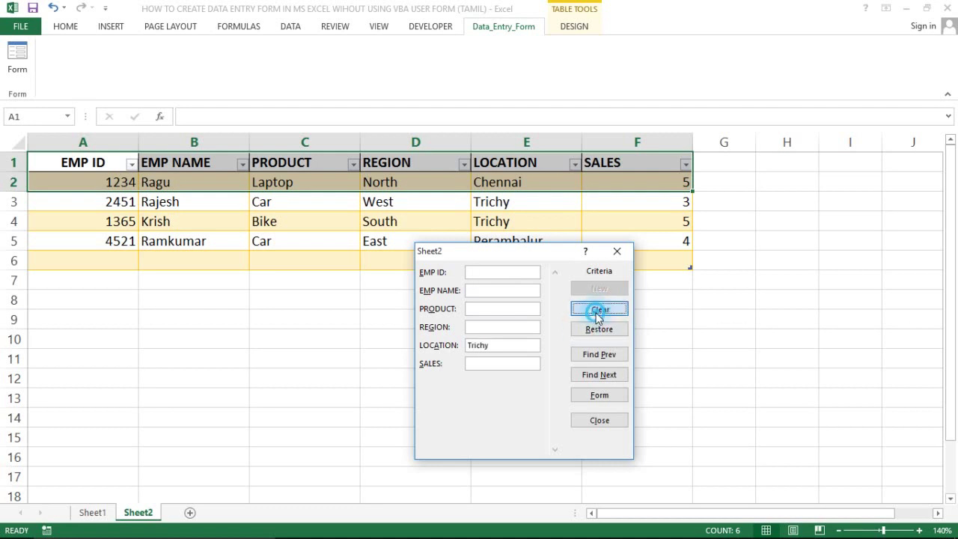
{"action": "left_click", "coordinate": [598, 398]}
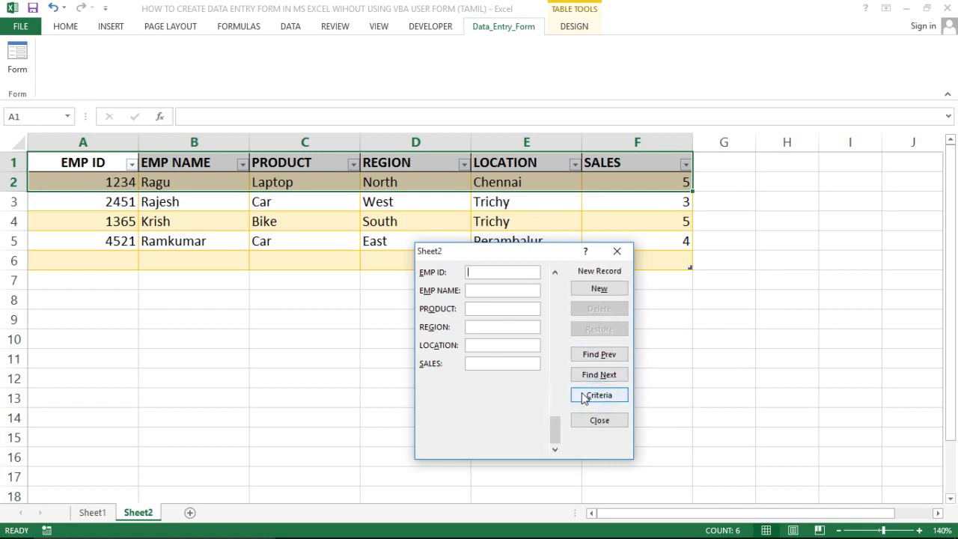
Step: Type 'Tarichy' in LOCATION, try Find Prev and Criteria, then close the form and pick a LOCATION cell
{"action": "left_click", "coordinate": [476, 271]}
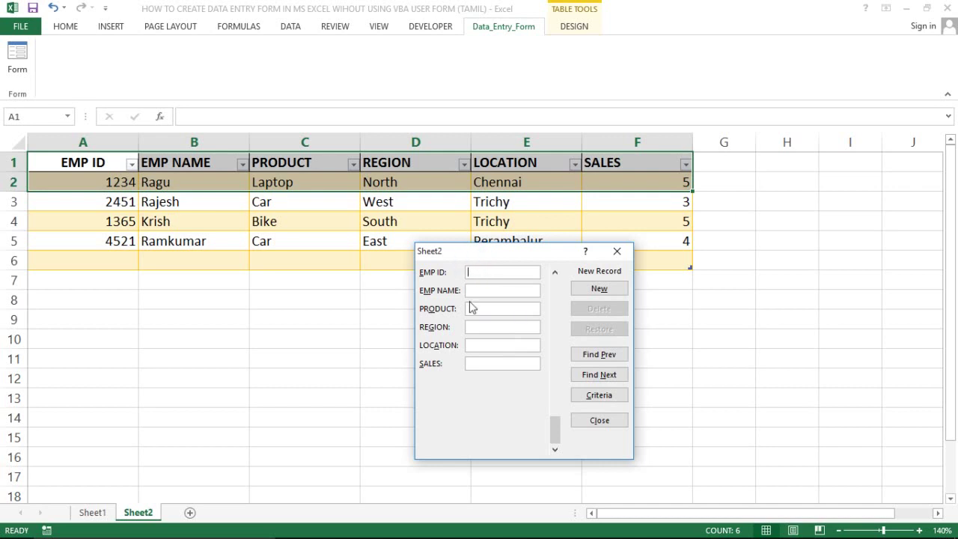
{"action": "left_click", "coordinate": [473, 344]}
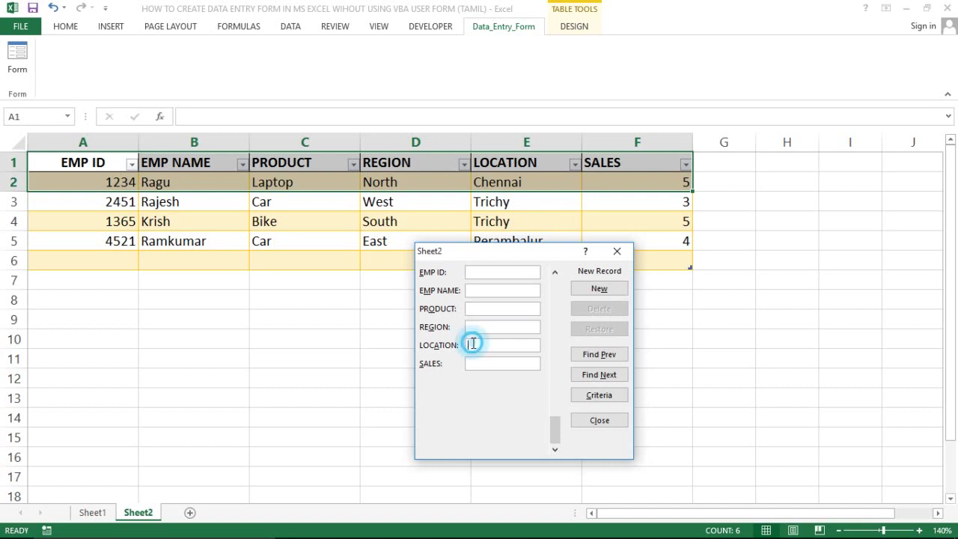
{"action": "type", "text": "Tarichy"}
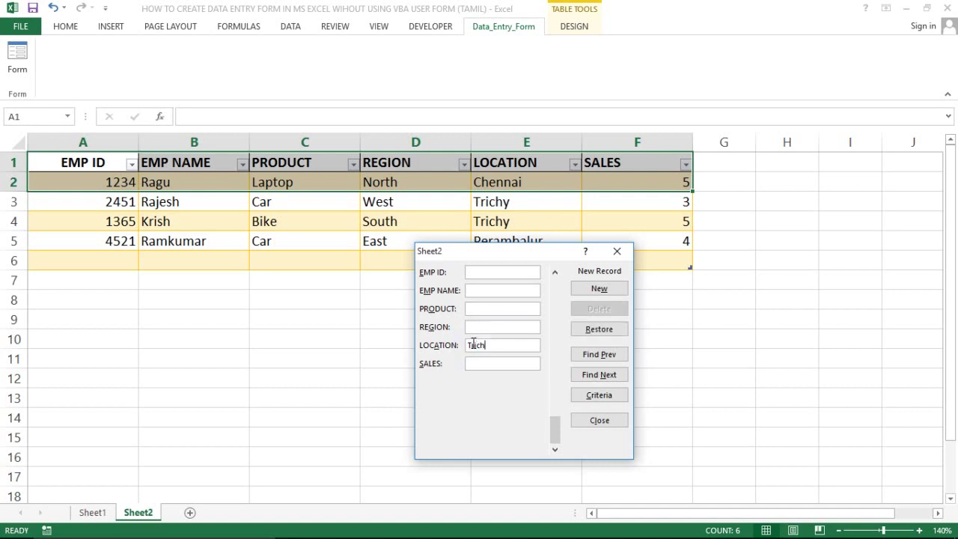
{"action": "left_click", "coordinate": [608, 354]}
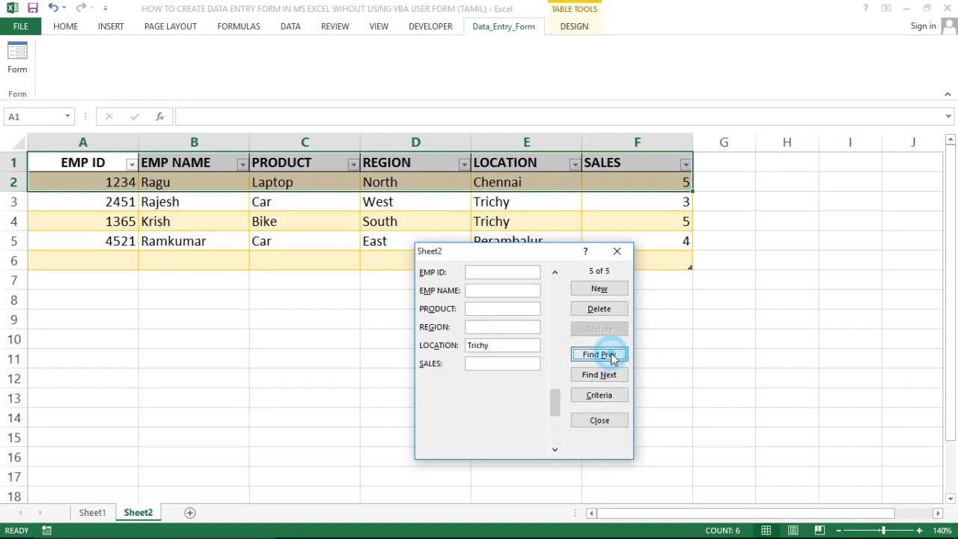
{"action": "left_click", "coordinate": [600, 395]}
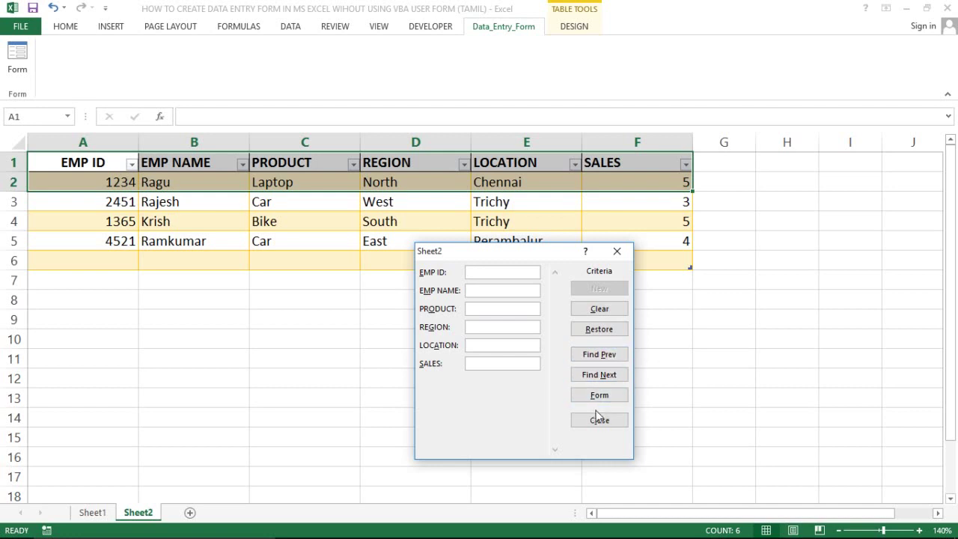
{"action": "left_click", "coordinate": [472, 363]}
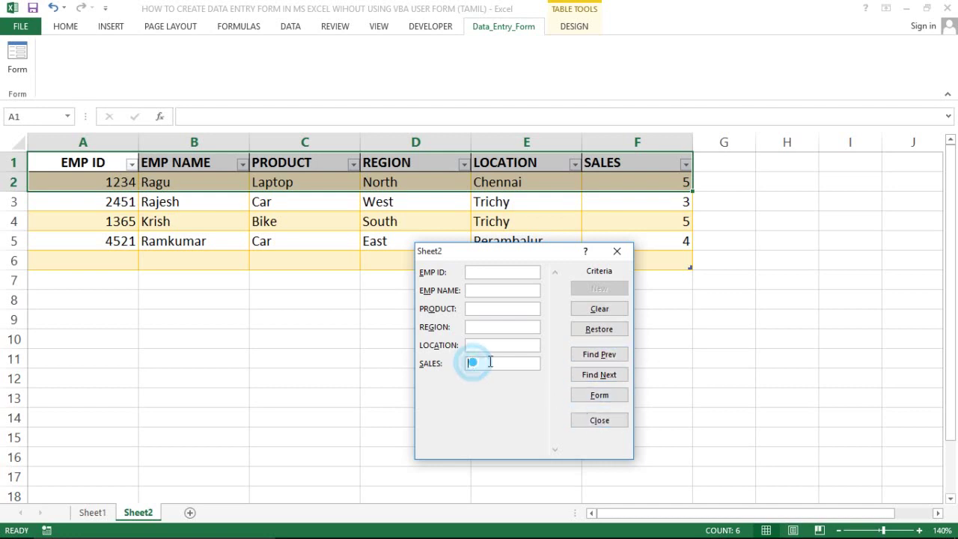
{"action": "left_click", "coordinate": [599, 420]}
{"action": "left_click", "coordinate": [513, 234]}
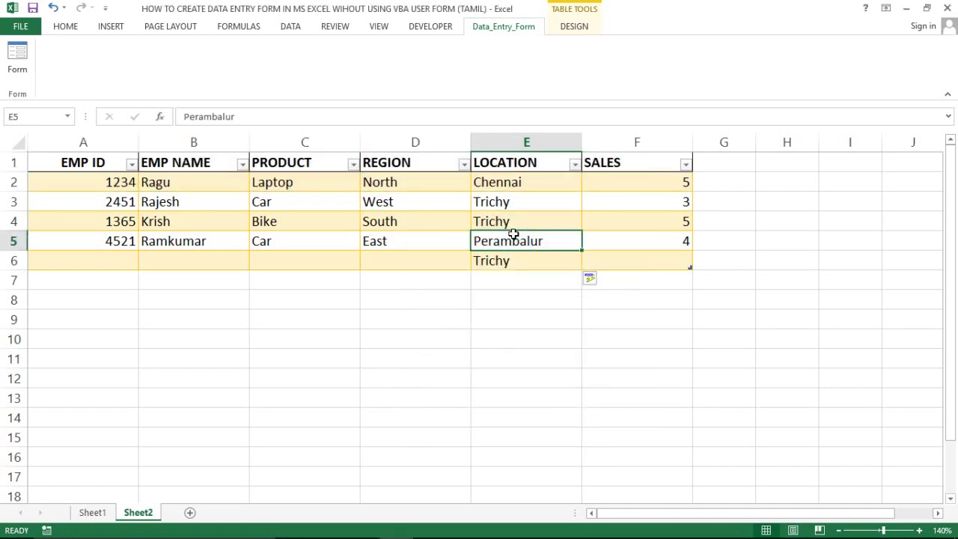
Step: Filter the LOCATION column to Trichy, then turn the table filter off with Alt+A, T
{"action": "key", "text": "ctrl+Up"}
{"action": "key", "text": "alt+Down"}
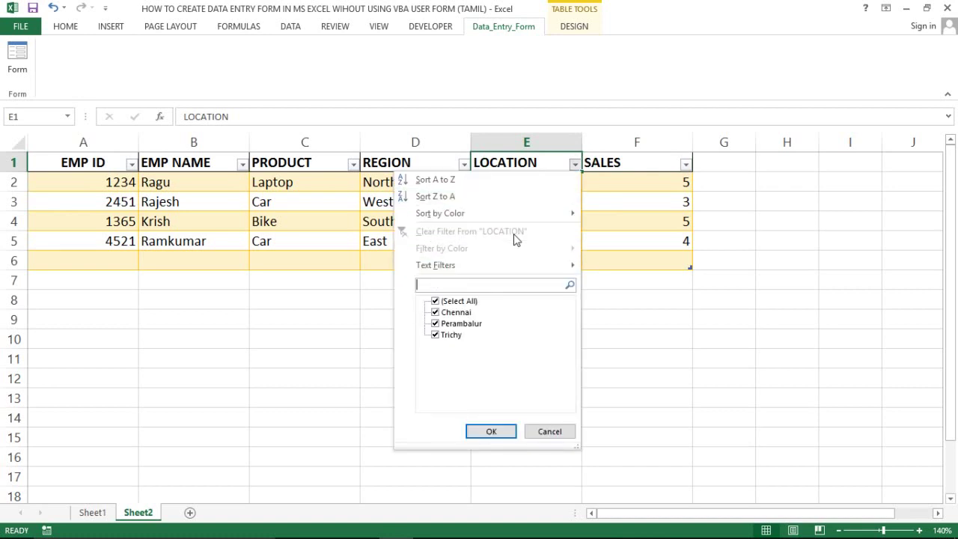
{"action": "key", "text": "Tab"}
{"action": "key", "text": "space"}
{"action": "key", "text": "Down"}
{"action": "key", "text": "Return"}
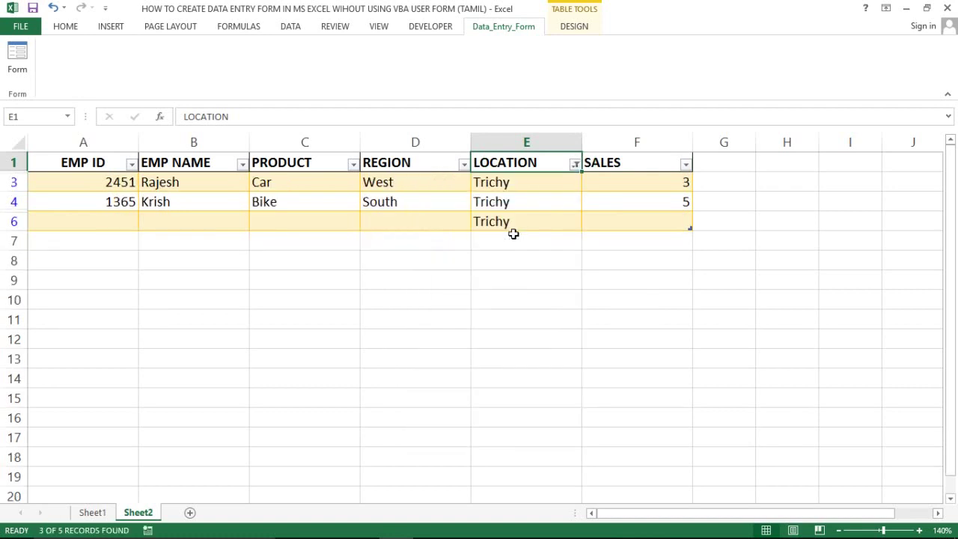
{"action": "key", "text": "Left"}
Step: Delete the stray Trichy row 6 and select the remaining table A1:F5
{"action": "key", "text": "Left"}
{"action": "key", "text": "Left"}
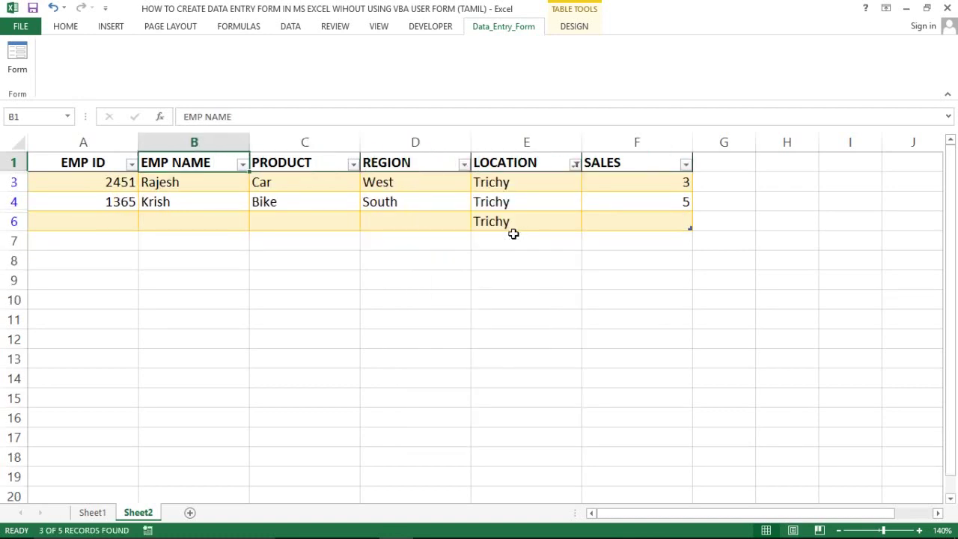
{"action": "key", "text": "alt+a"}
{"action": "key", "text": "t"}
{"action": "key", "text": "Right"}
{"action": "key", "text": "Right"}
{"action": "key", "text": "Left"}
{"action": "key", "text": "Right"}
{"action": "key", "text": "Right"}
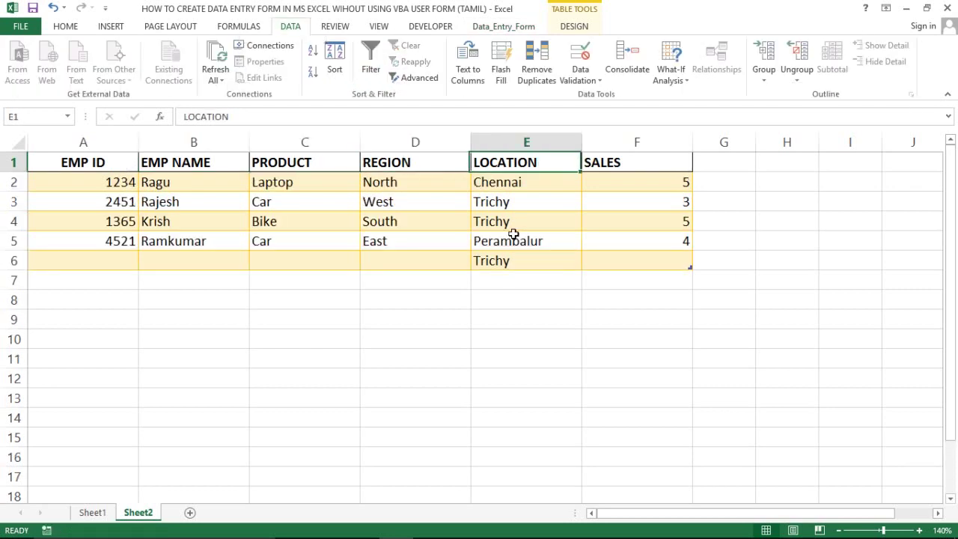
{"action": "key", "text": "Right"}
{"action": "key", "text": "Down"}
{"action": "key", "text": "Down"}
{"action": "key", "text": "Down"}
{"action": "key", "text": "Down"}
{"action": "key", "text": "Down"}
{"action": "key", "text": "Down"}
{"action": "key", "text": "Left"}
{"action": "key", "text": "Left"}
{"action": "key", "text": "Up"}
{"action": "key", "text": "Right"}
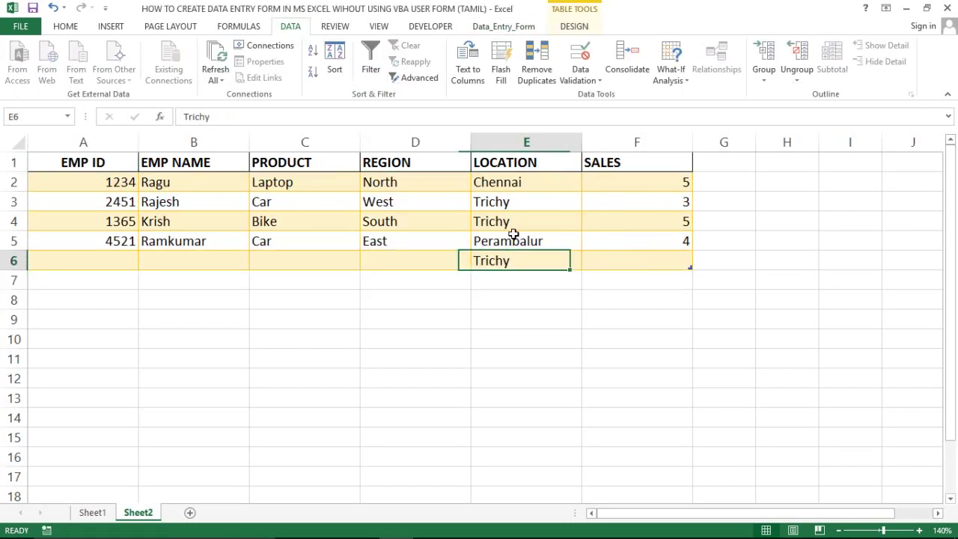
{"action": "key", "text": "shift+space"}
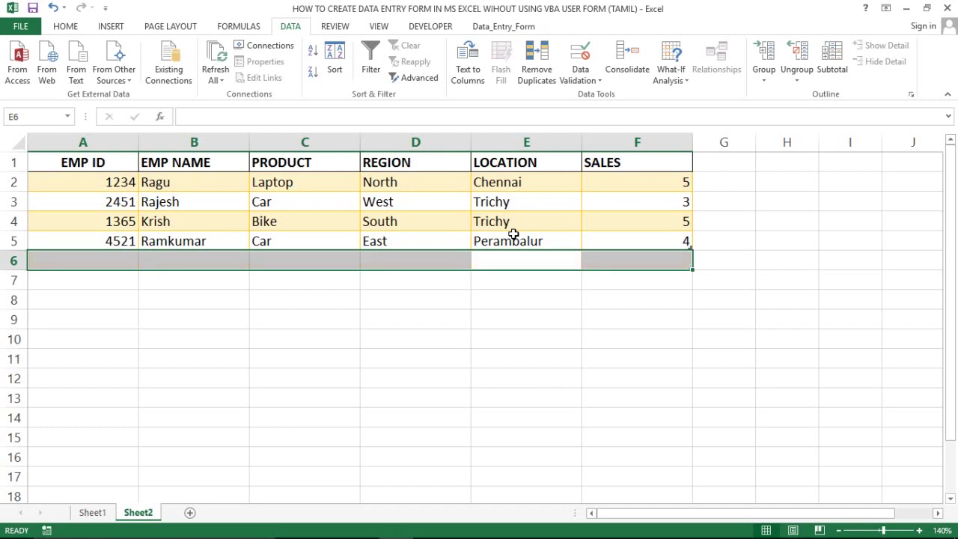
{"action": "key", "text": "Up"}
{"action": "key", "text": "Up"}
{"action": "key", "text": "Up"}
{"action": "key", "text": "Left"}
{"action": "key", "text": "Left"}
{"action": "key", "text": "Left"}
{"action": "key", "text": "Left"}
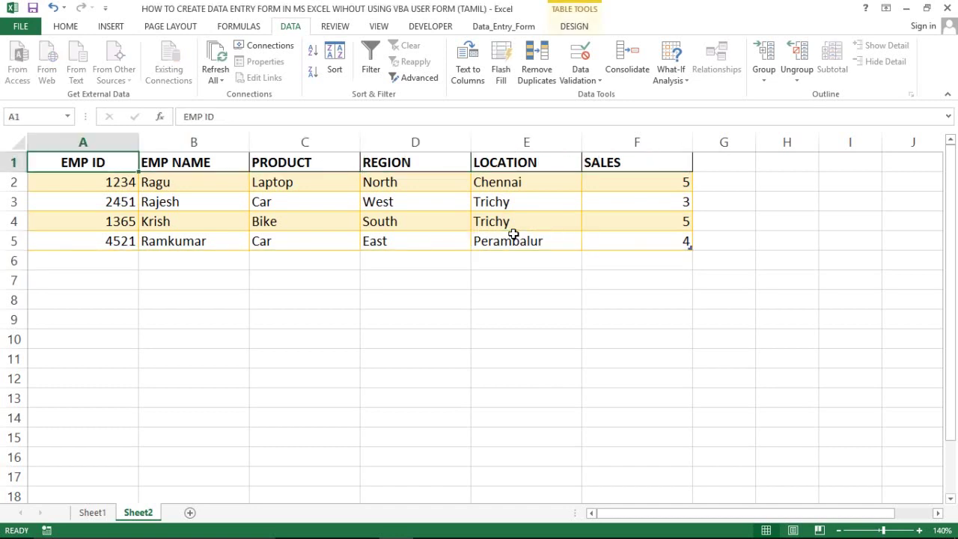
{"action": "key", "text": "ctrl+shift+Right"}
{"action": "key", "text": "ctrl+shift+Down"}
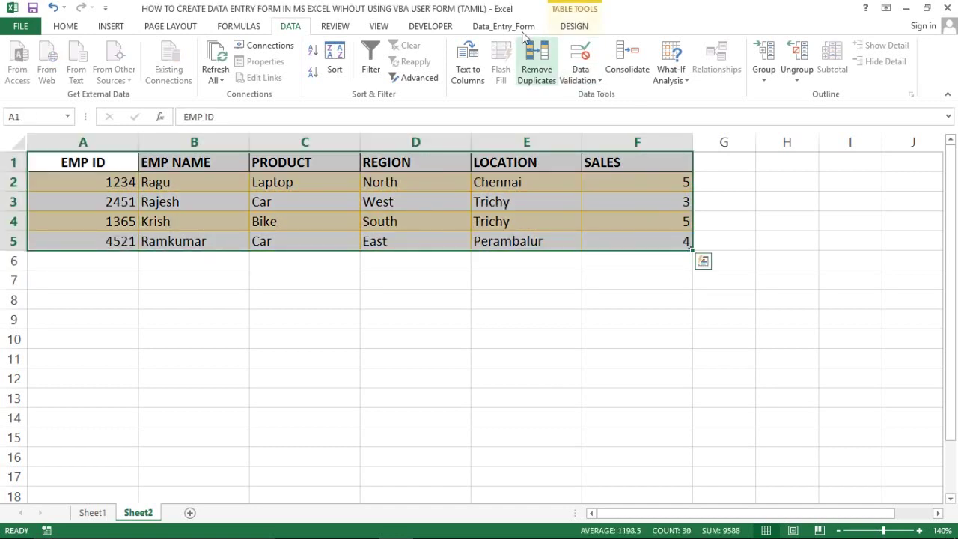
Step: Reopen the data form, search LOCATION for Trichy through the matching records, then close it
{"action": "left_click", "coordinate": [520, 28]}
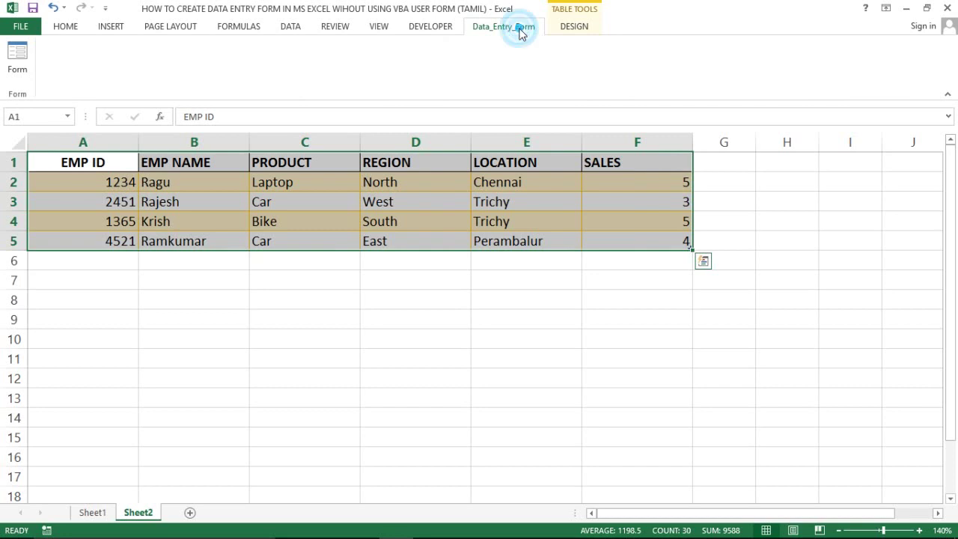
{"action": "left_click", "coordinate": [16, 60]}
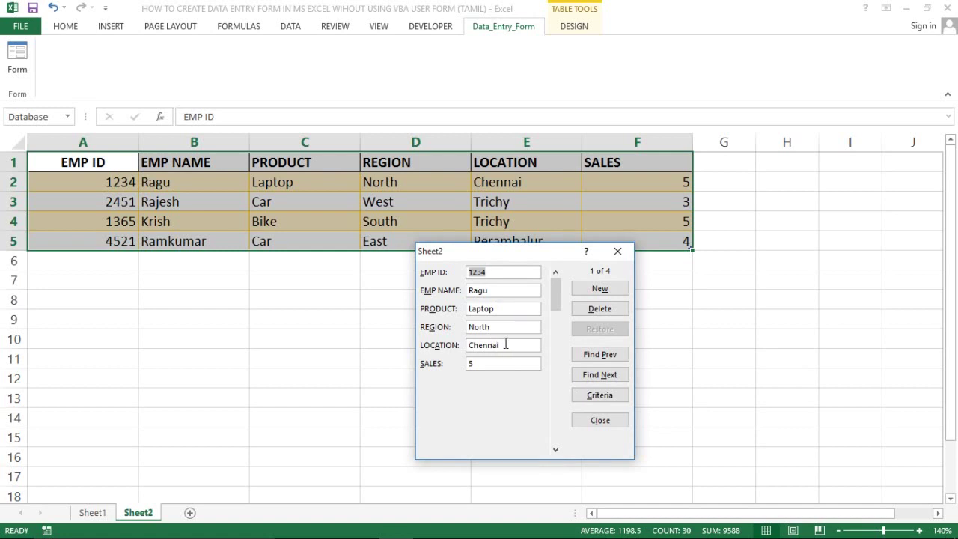
{"action": "left_click", "coordinate": [596, 395]}
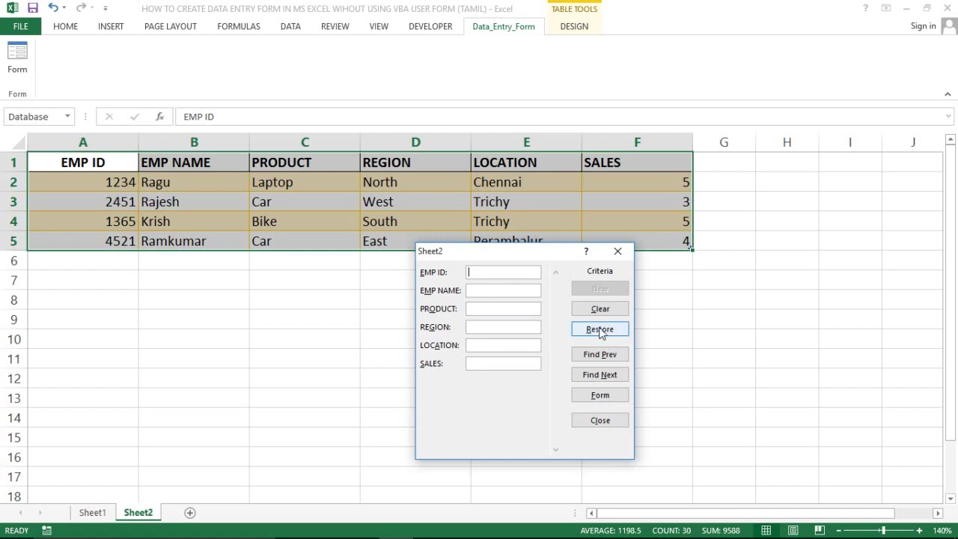
{"action": "left_click", "coordinate": [484, 345]}
{"action": "type", "text": "Trichy"}
{"action": "key", "text": "Return"}
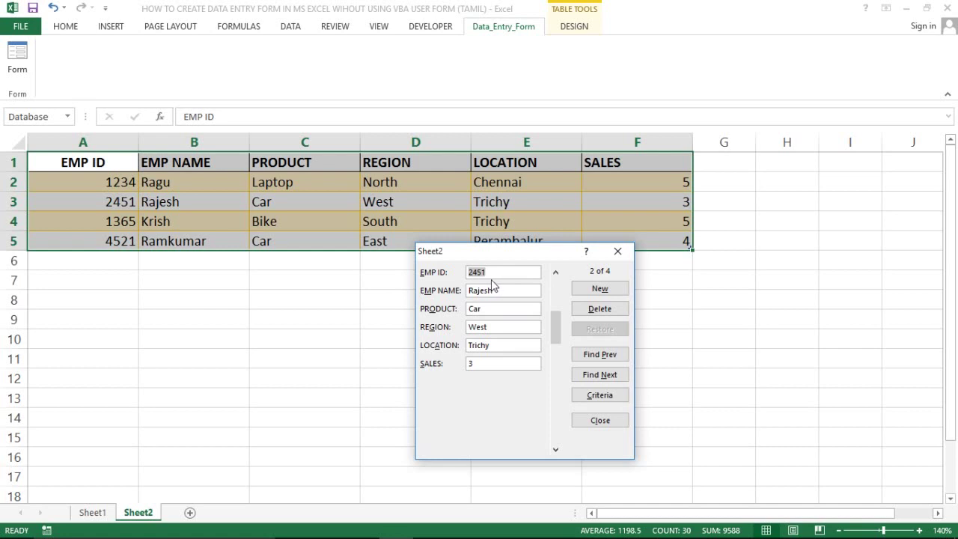
{"action": "key", "text": "Return"}
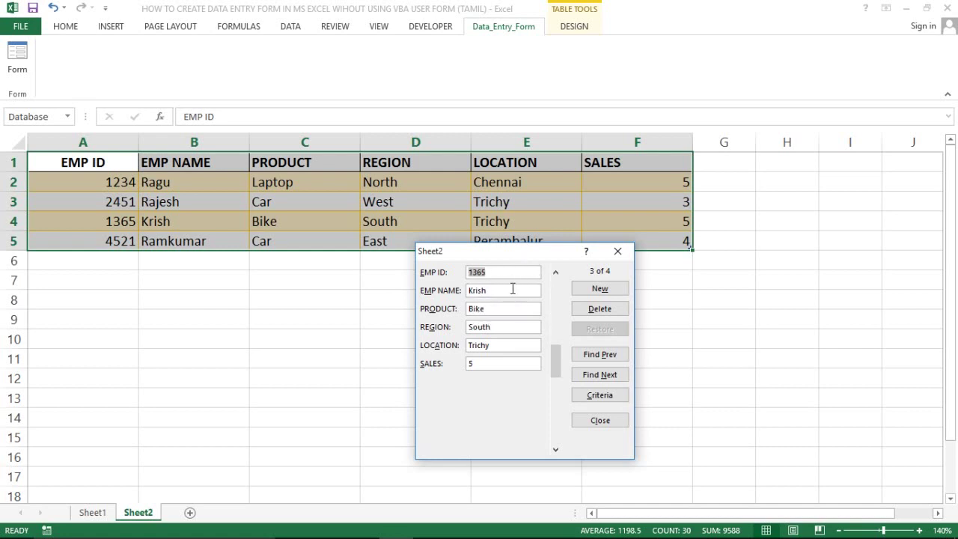
{"action": "key", "text": "Return"}
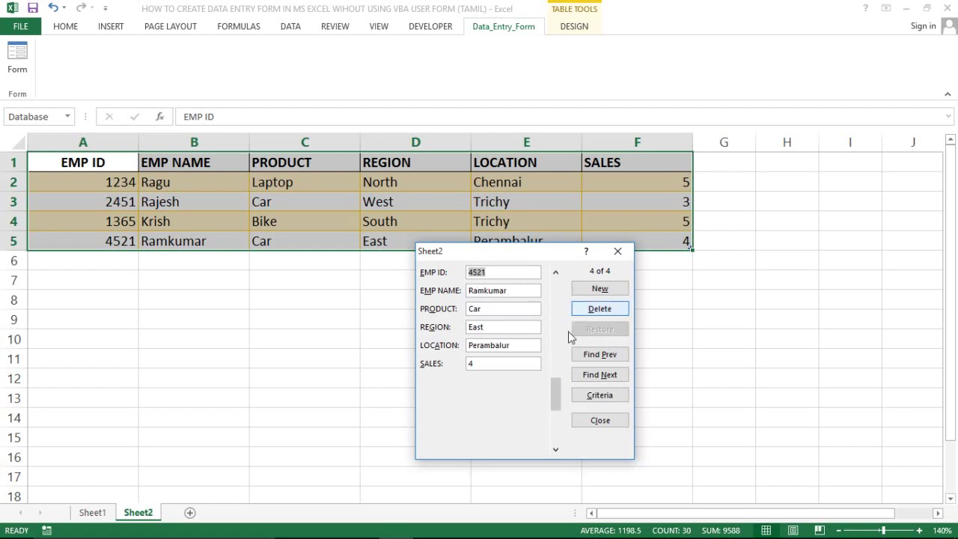
{"action": "key", "text": "Escape"}
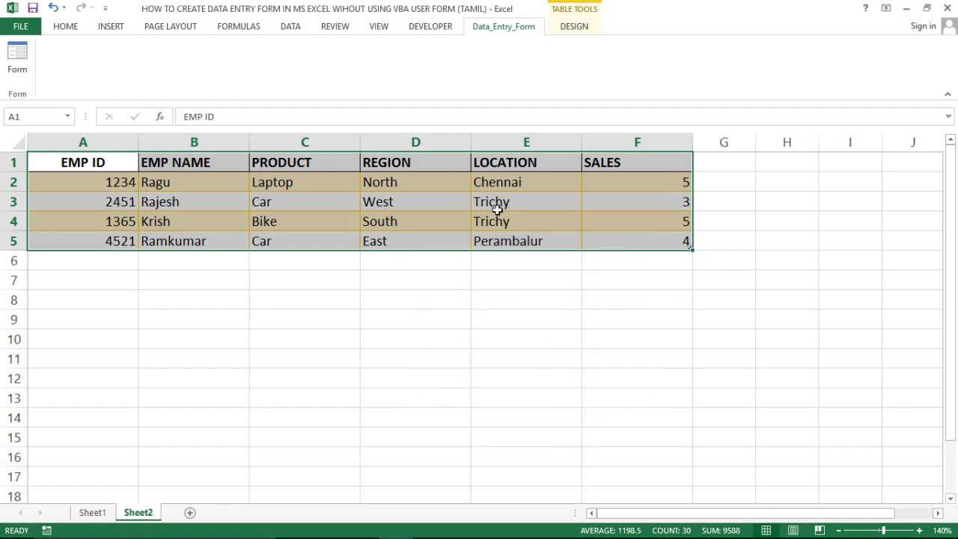
{"action": "left_click", "coordinate": [497, 208]}
{"action": "key", "text": "Right"}
{"action": "key", "text": "Left"}
{"action": "key", "text": "Up"}
{"action": "key", "text": "Up"}
{"action": "key", "text": "Left"}
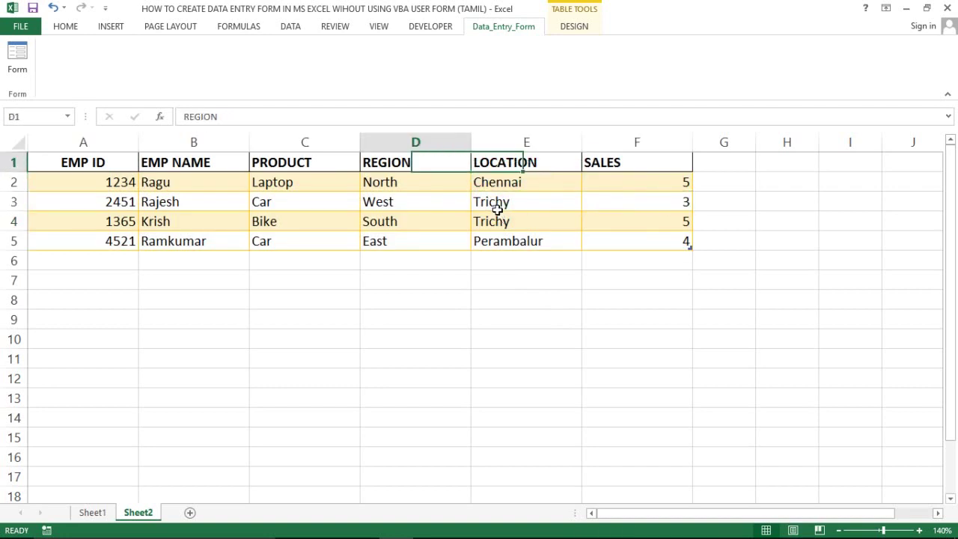
{"action": "key", "text": "Left"}
{"action": "key", "text": "Left"}
{"action": "key", "text": "Left"}
{"action": "key", "text": "ctrl+shift+Down"}
{"action": "key", "text": "ctrl+shift+Right"}
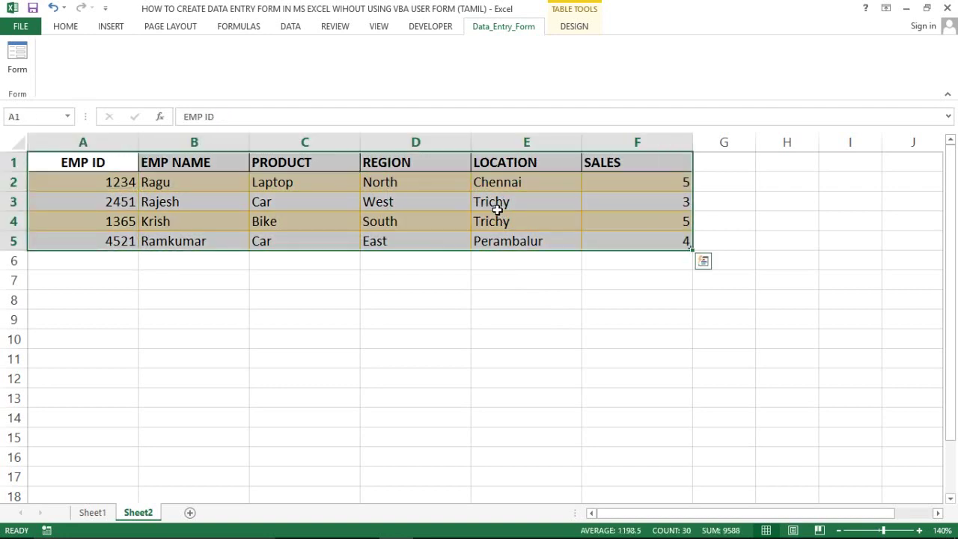
{"action": "key", "text": "ctrl+Home"}
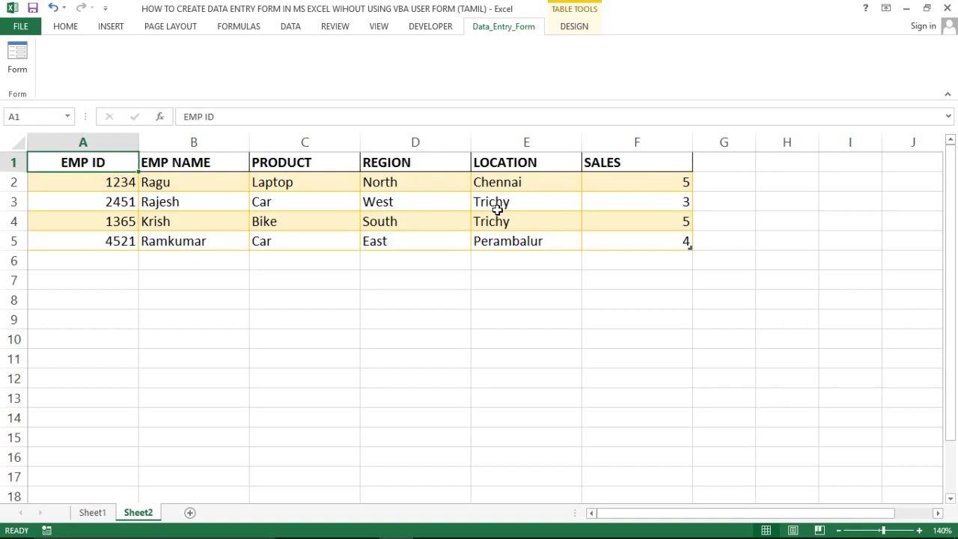
{"action": "key", "text": "ctrl+shift+Down"}
{"action": "key", "text": "ctrl+shift+Right"}
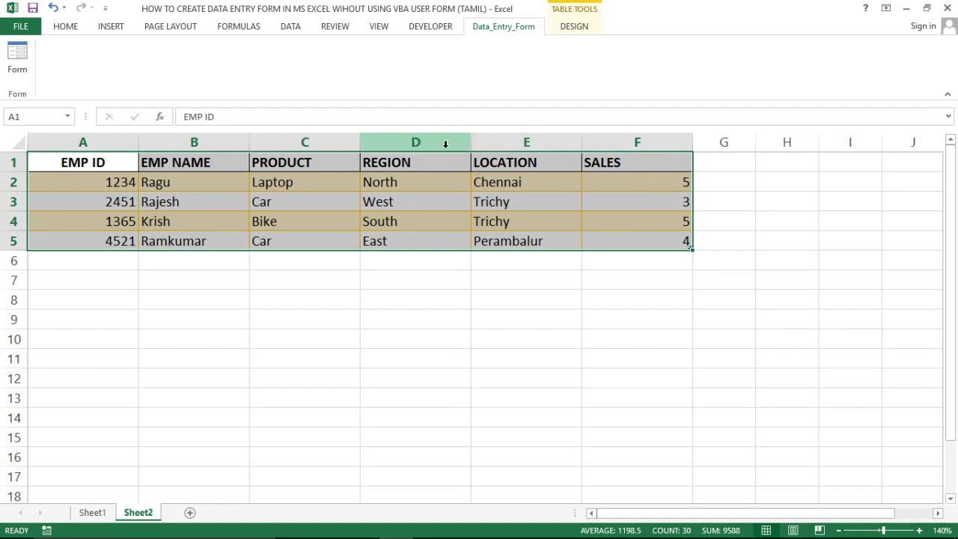
{"action": "left_click", "coordinate": [302, 261]}
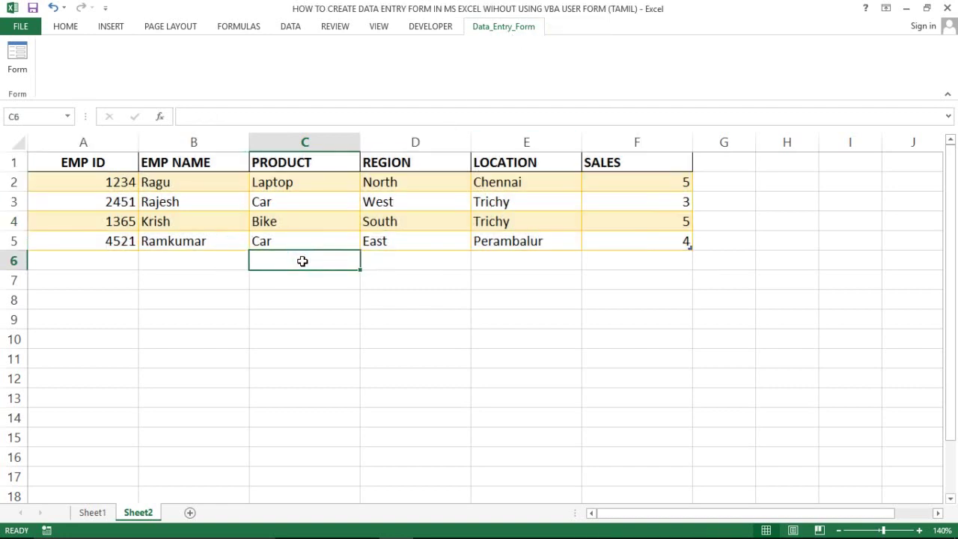
{"action": "left_click", "coordinate": [87, 239]}
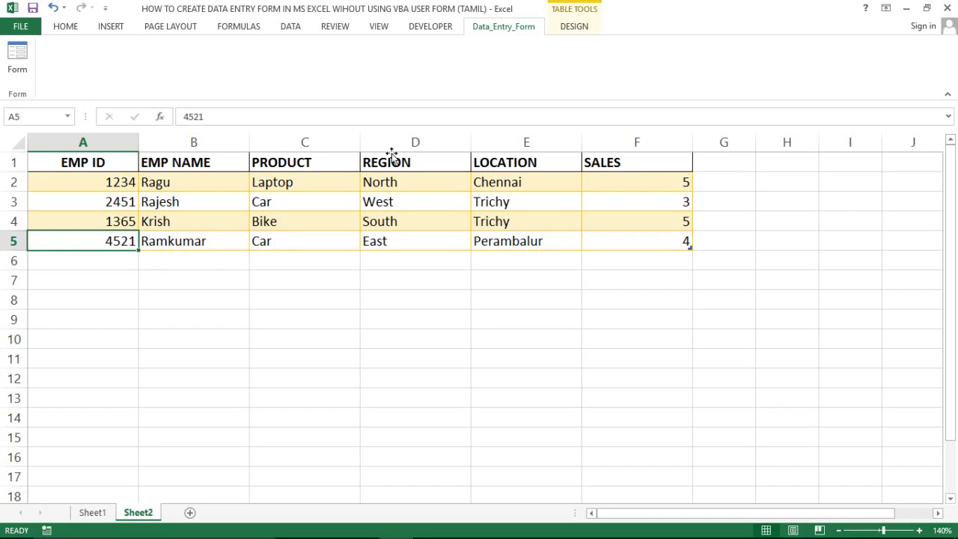
{"action": "left_click", "coordinate": [652, 166]}
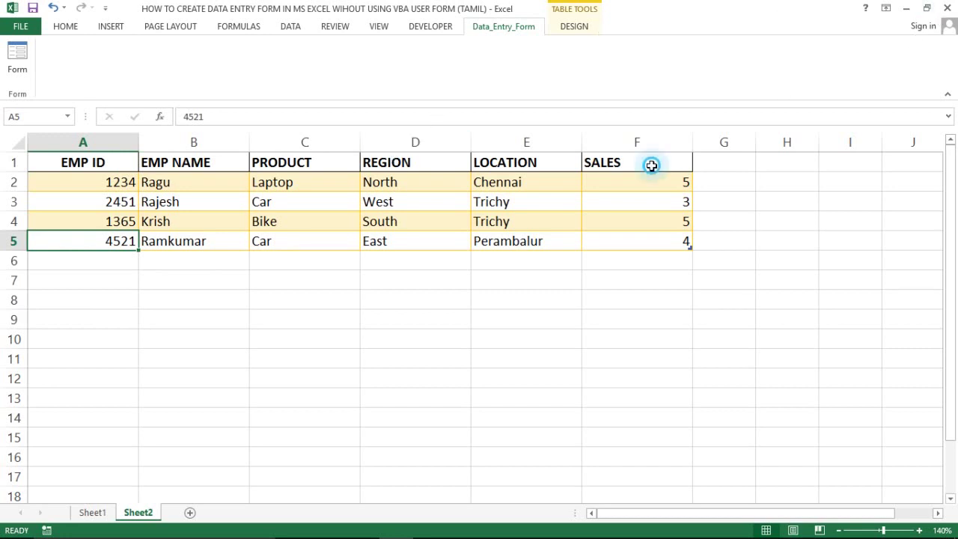
{"action": "key", "text": "ctrl+Home"}
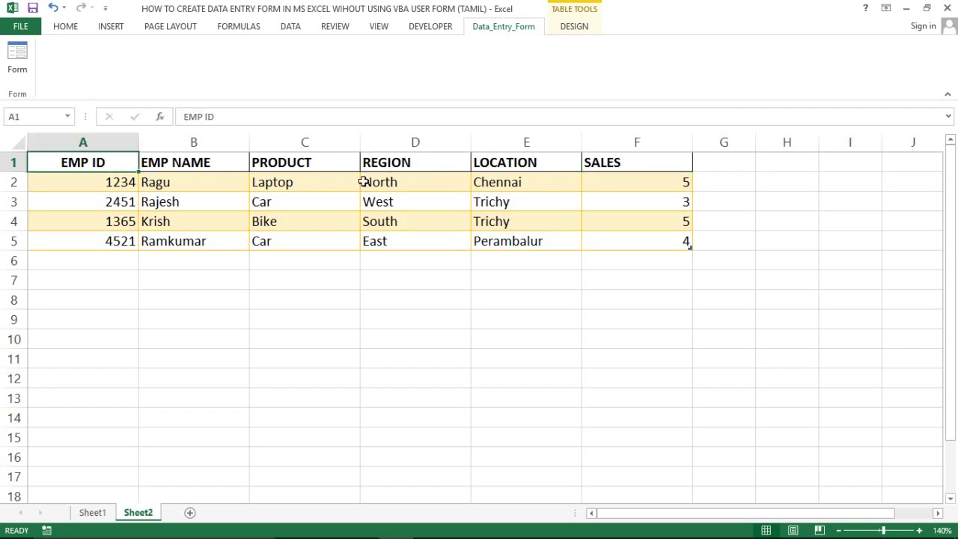
{"action": "left_click", "coordinate": [70, 234]}
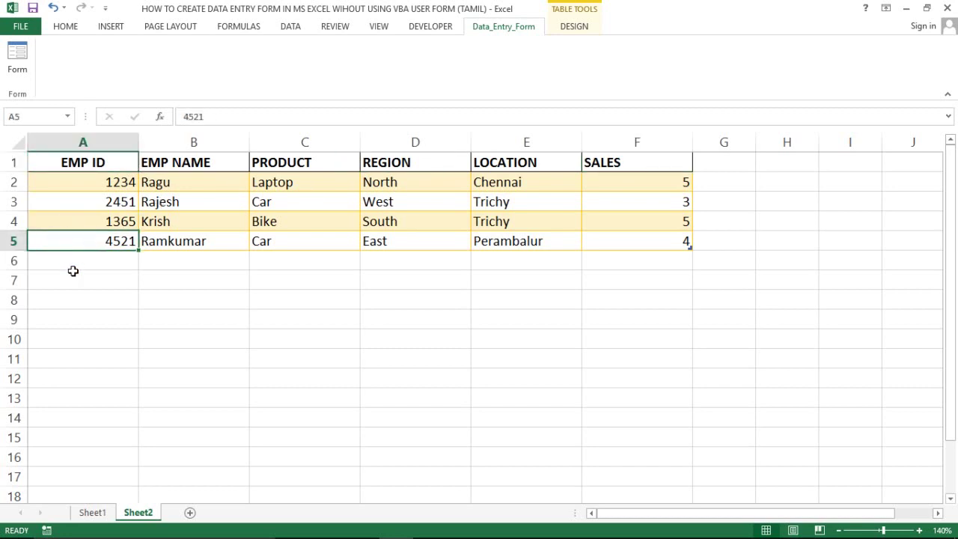
{"action": "left_click", "coordinate": [154, 215]}
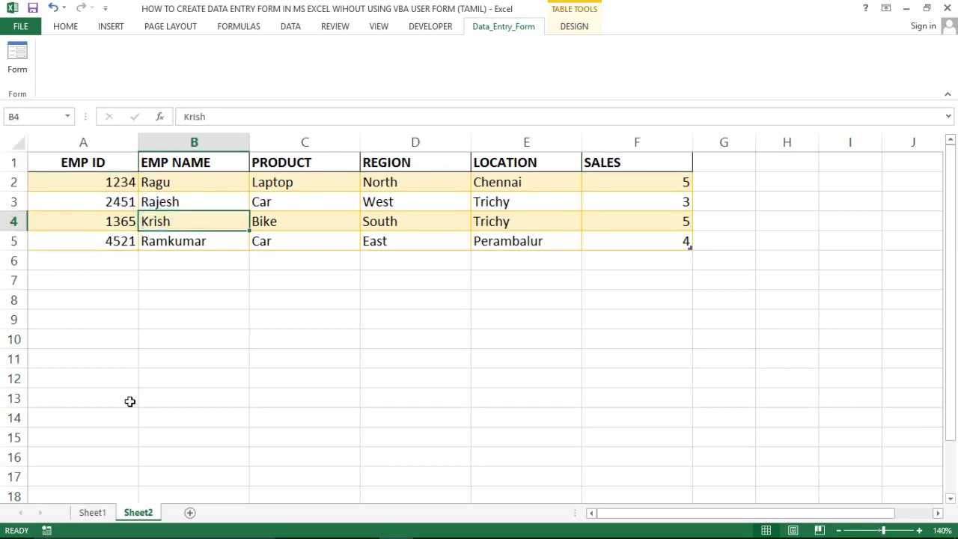